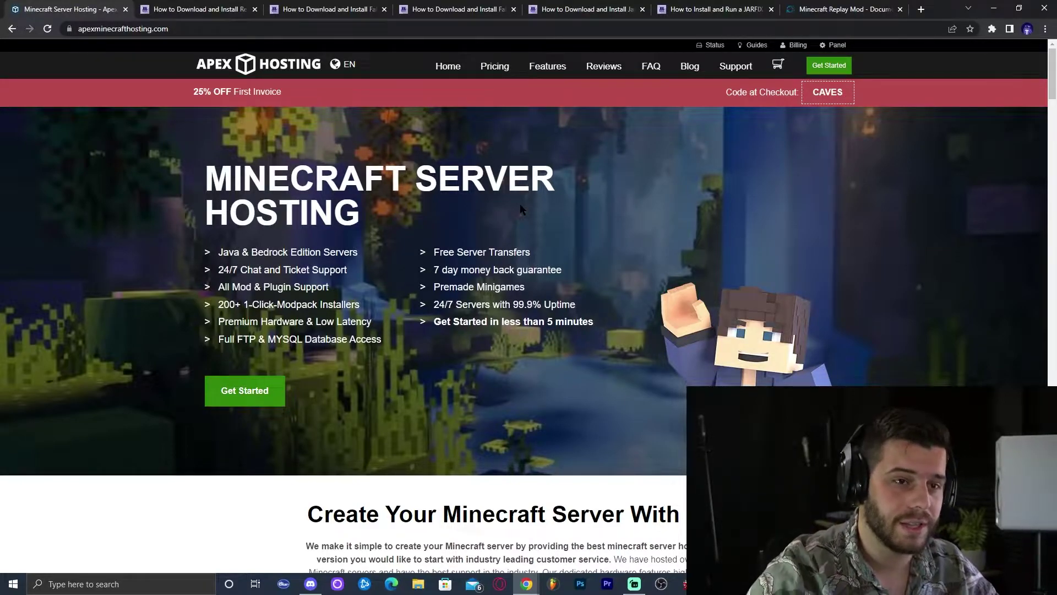
# - Close the Apex Hosting tab to reveal the ITZCUBA Replay Mod 1.19 install guide
pyautogui.hotkey('ctrl', 'w')
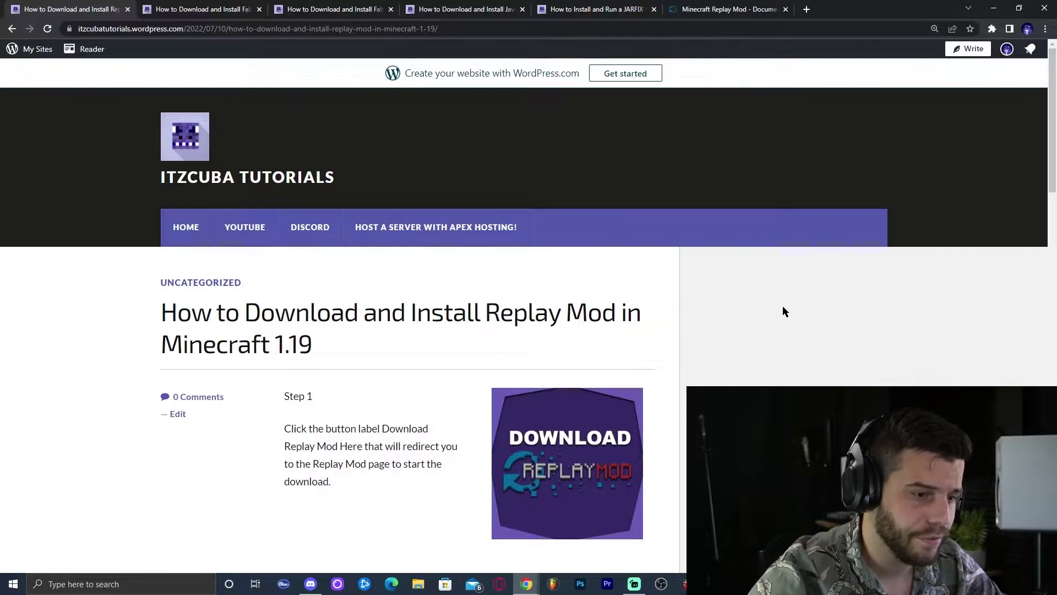
# - Download the Replay Mod 2.6.6 jar for Minecraft 1.19 into Downloads
pyautogui.scroll(-3, 669, 291)
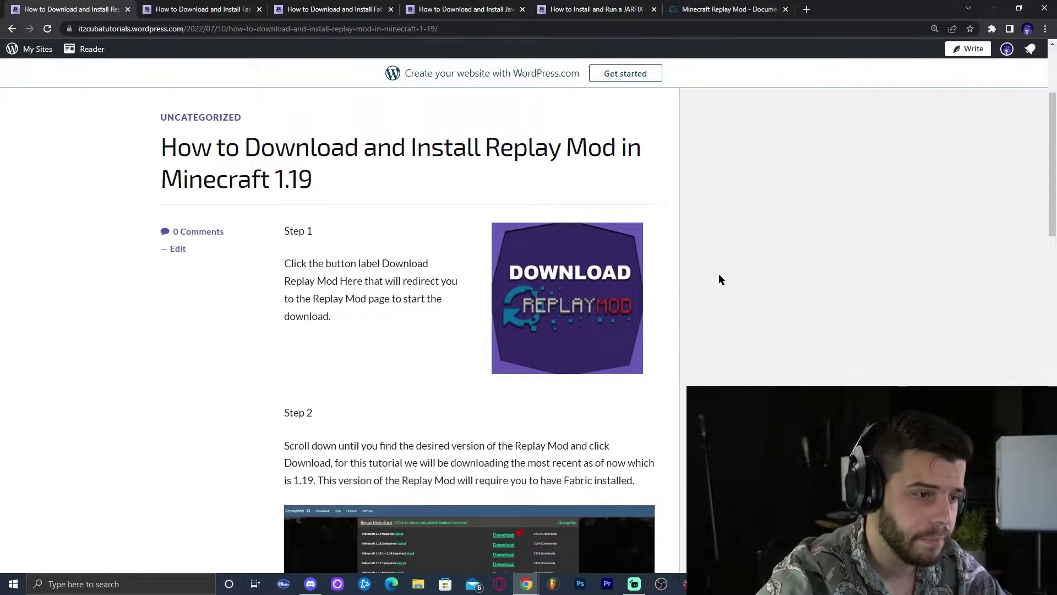
pyautogui.click(597, 274)
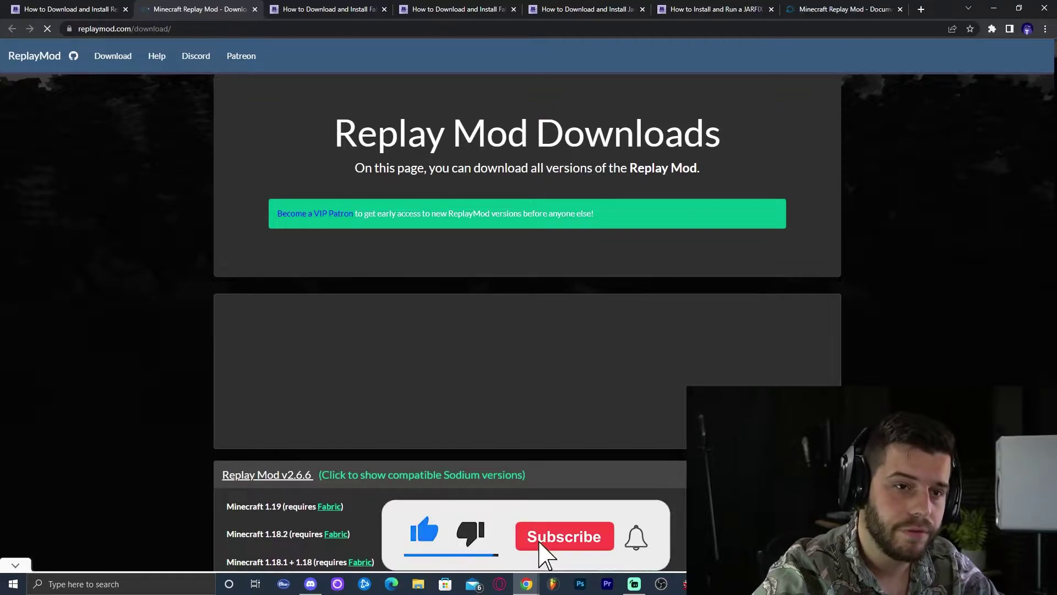
pyautogui.scroll(-3, 527, 275)
pyautogui.scroll(-2, 527, 275)
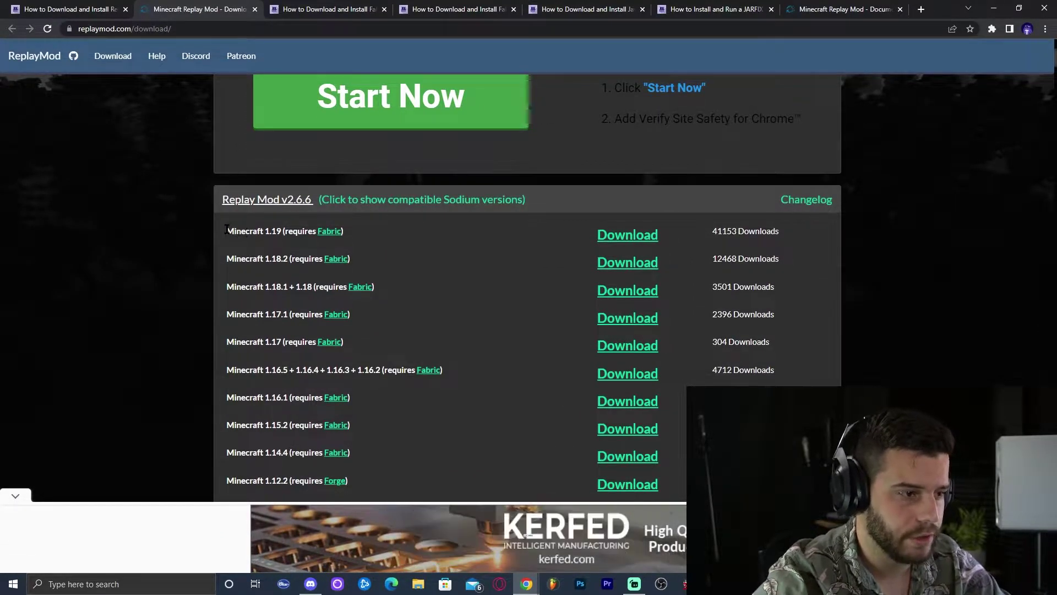
pyautogui.click(282, 234)
pyautogui.click(627, 236)
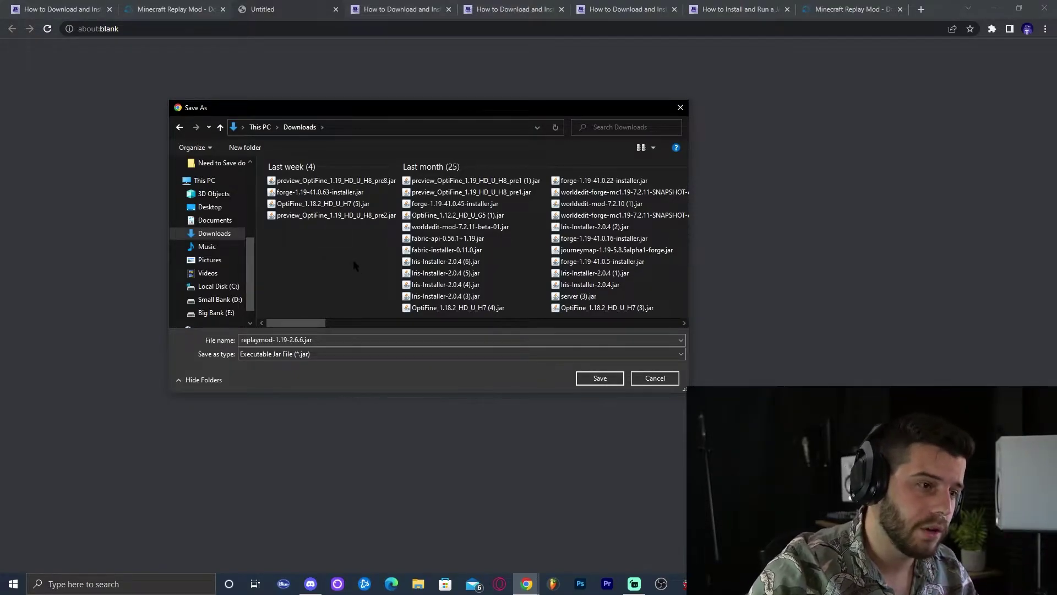
pyautogui.click(600, 378)
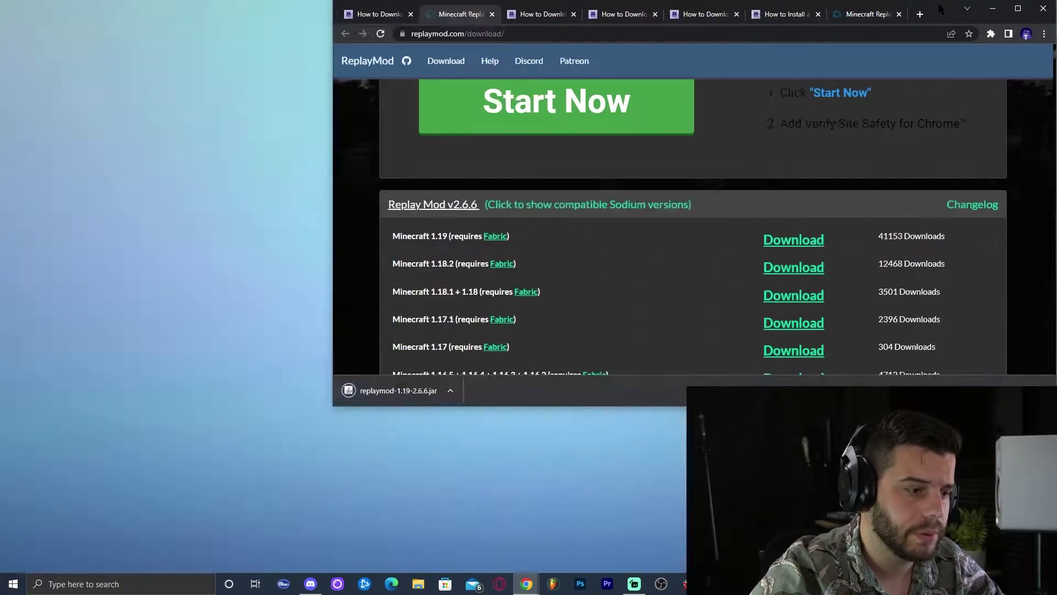
# - Copy the Replay Mod jar onto the desktop and close its download page
pyautogui.moveTo(956, 6); pyautogui.dragTo(819, 9)
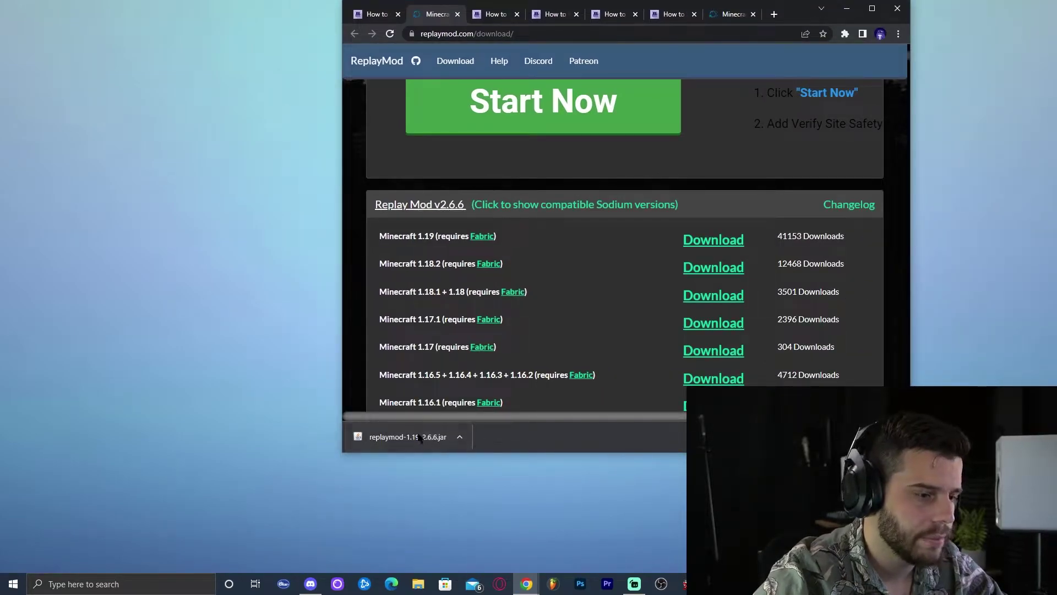
pyautogui.moveTo(310, 385); pyautogui.dragTo(190, 193)
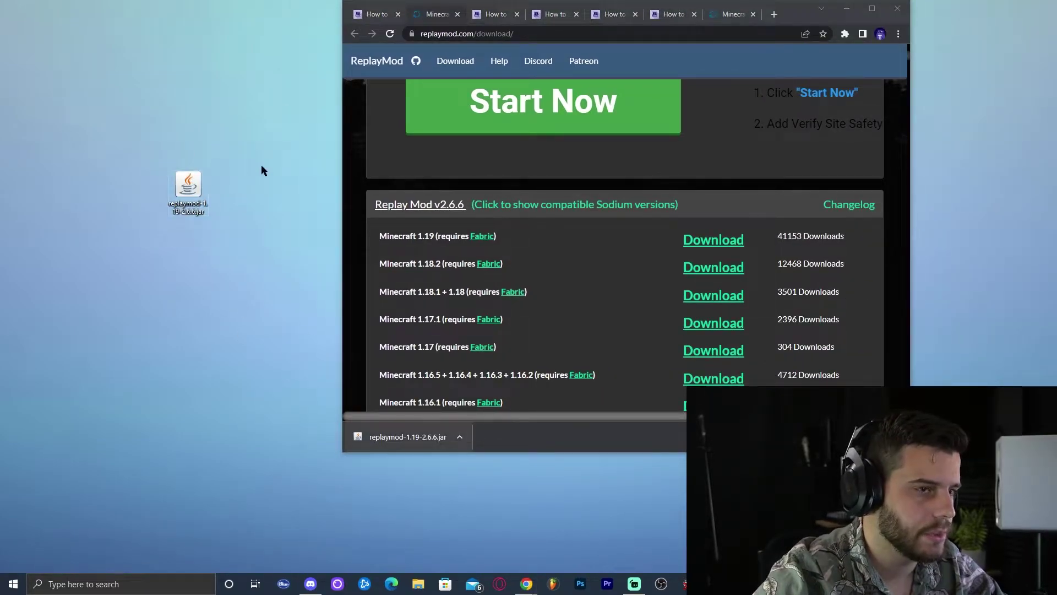
pyautogui.click(871, 8)
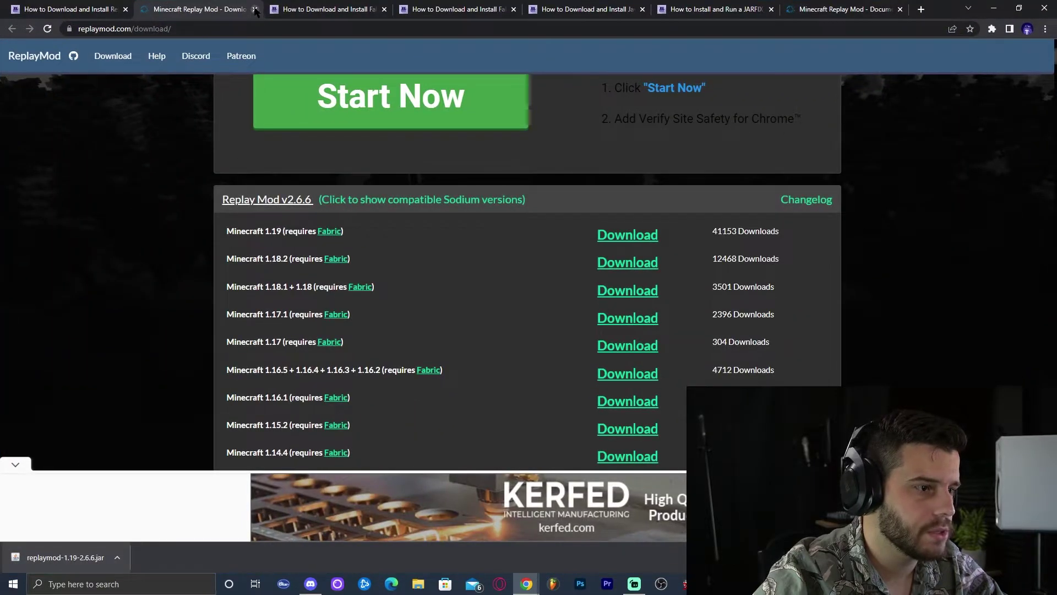
pyautogui.click(58, 7)
# - Download the Fabric installer 0.11.0 universal jar and copy it onto the desktop
pyautogui.click(127, 9)
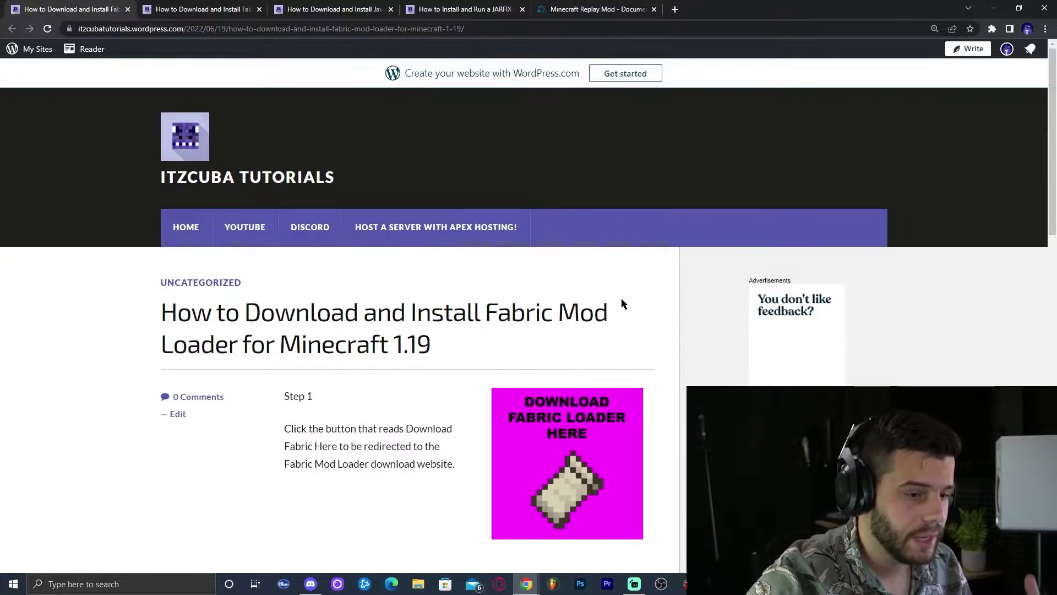
pyautogui.scroll(-1, 584, 402)
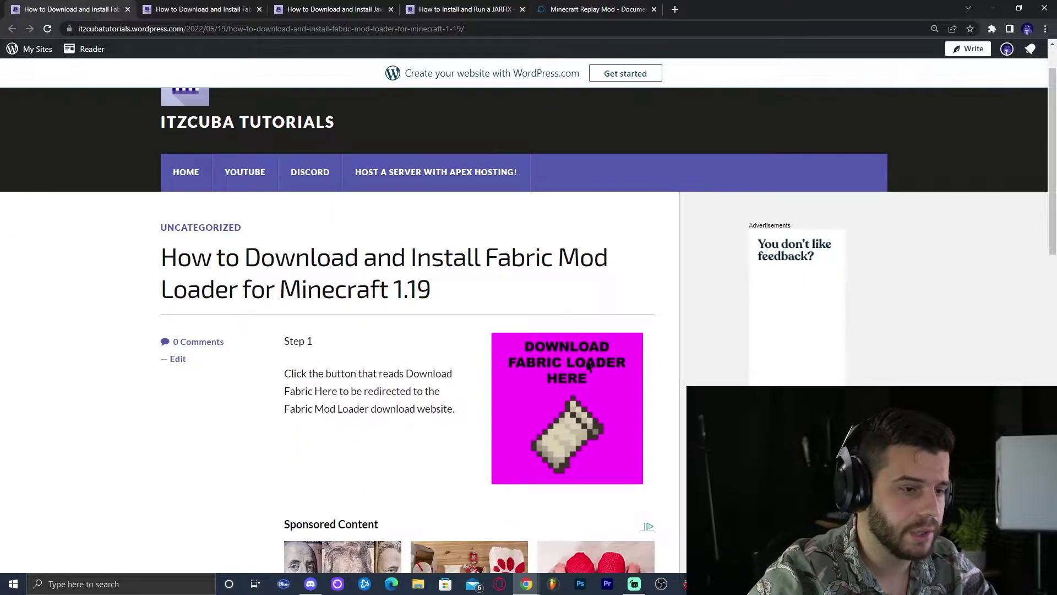
pyautogui.click(587, 366)
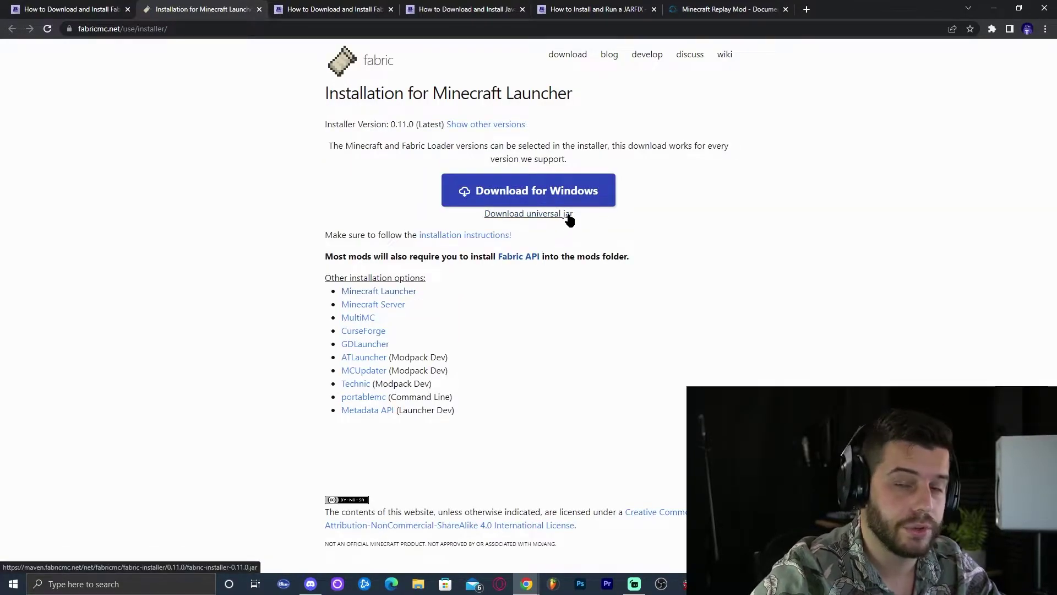
pyautogui.moveTo(482, 214); pyautogui.dragTo(576, 220)
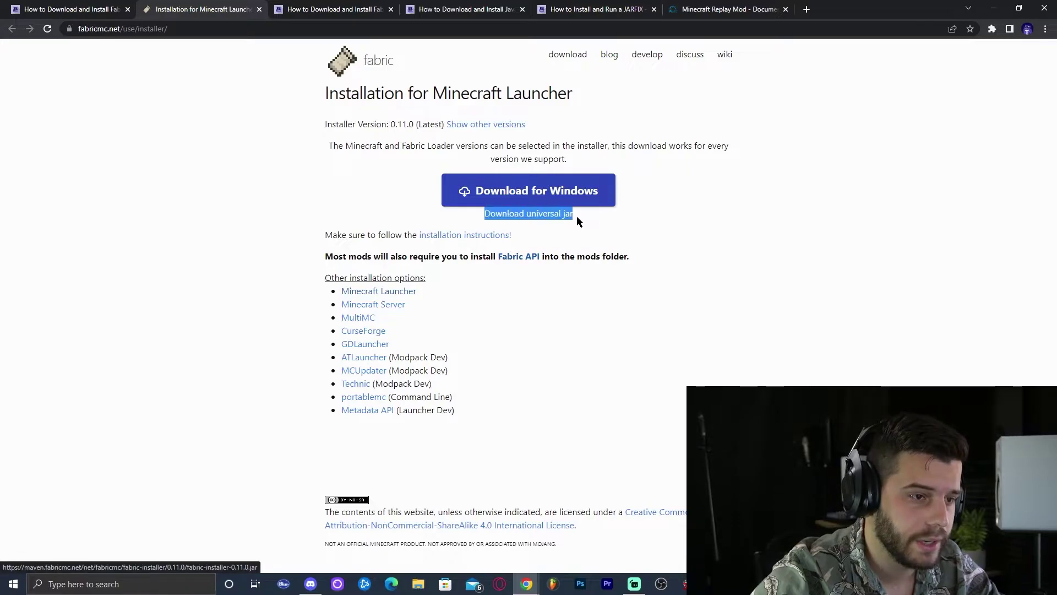
pyautogui.click(517, 214)
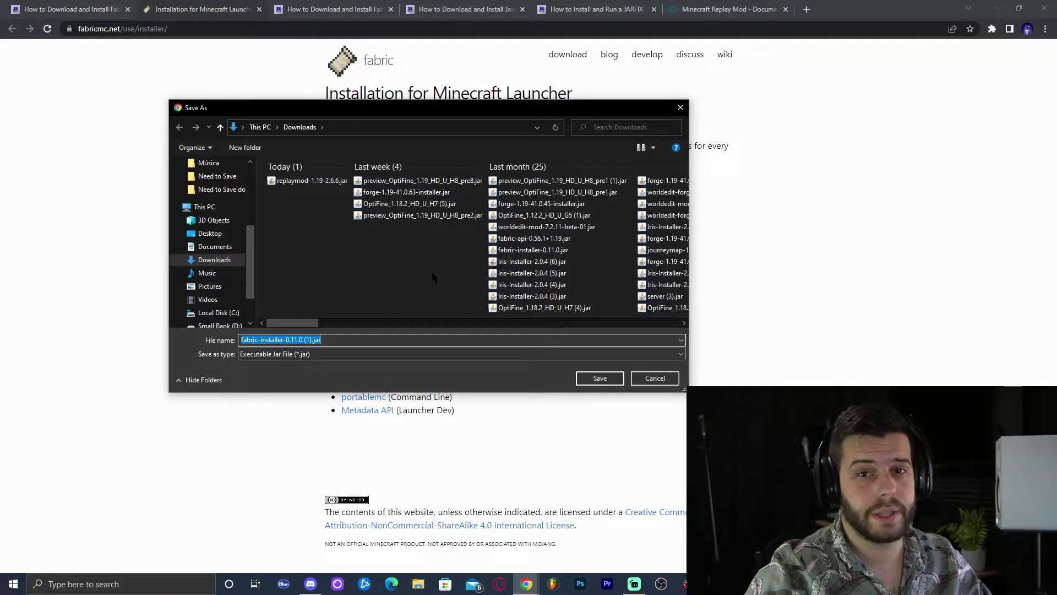
pyautogui.click(598, 379)
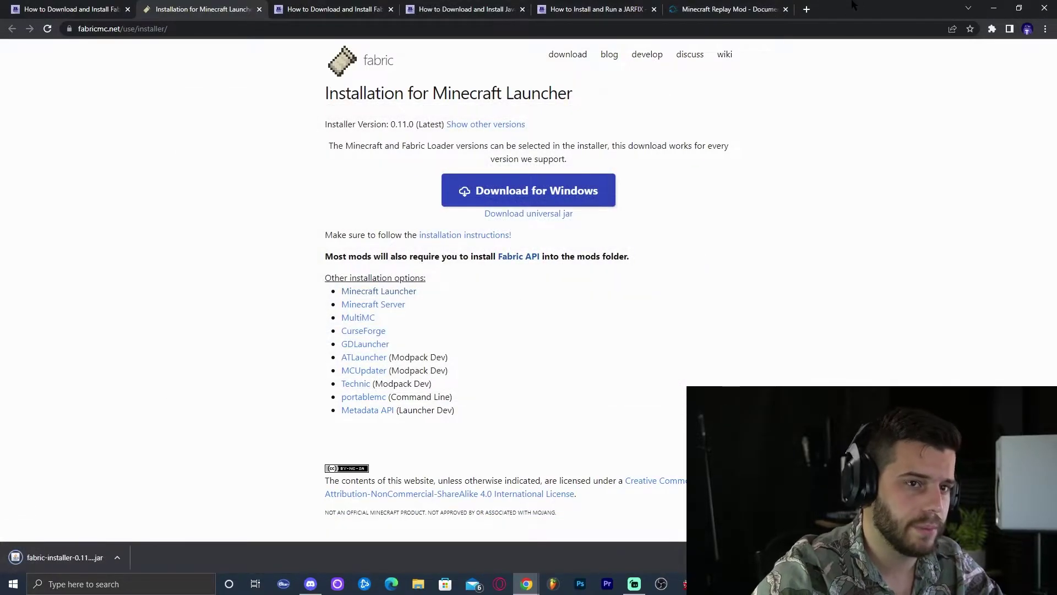
pyautogui.moveTo(855, 6); pyautogui.dragTo(745, 24)
pyautogui.click(270, 132)
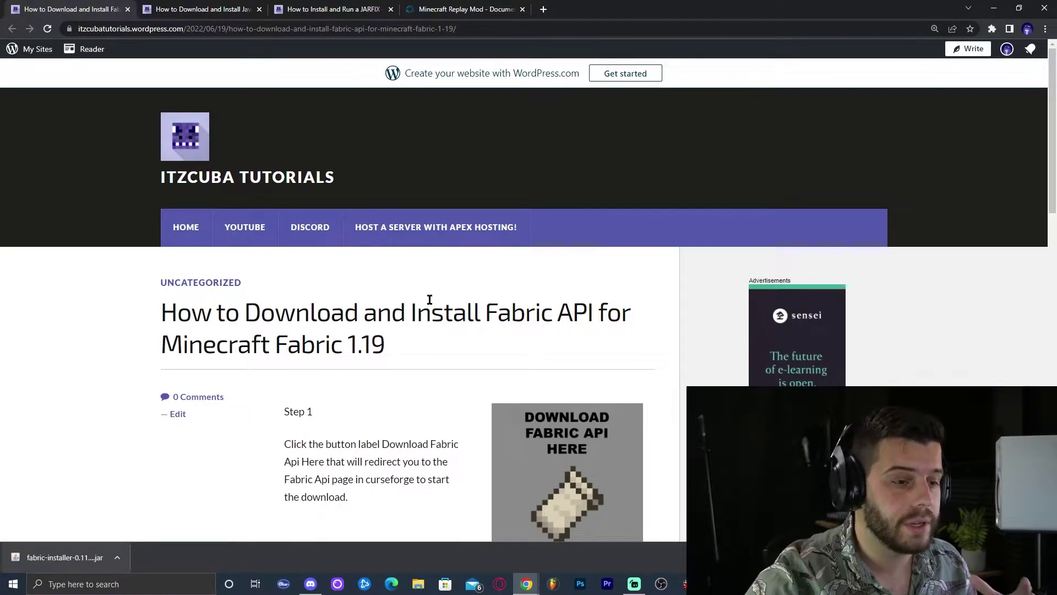
# - Download the newest Fabric API 0.57.0 file for Minecraft 1.19 into Downloads
pyautogui.scroll(-1, 430, 299)
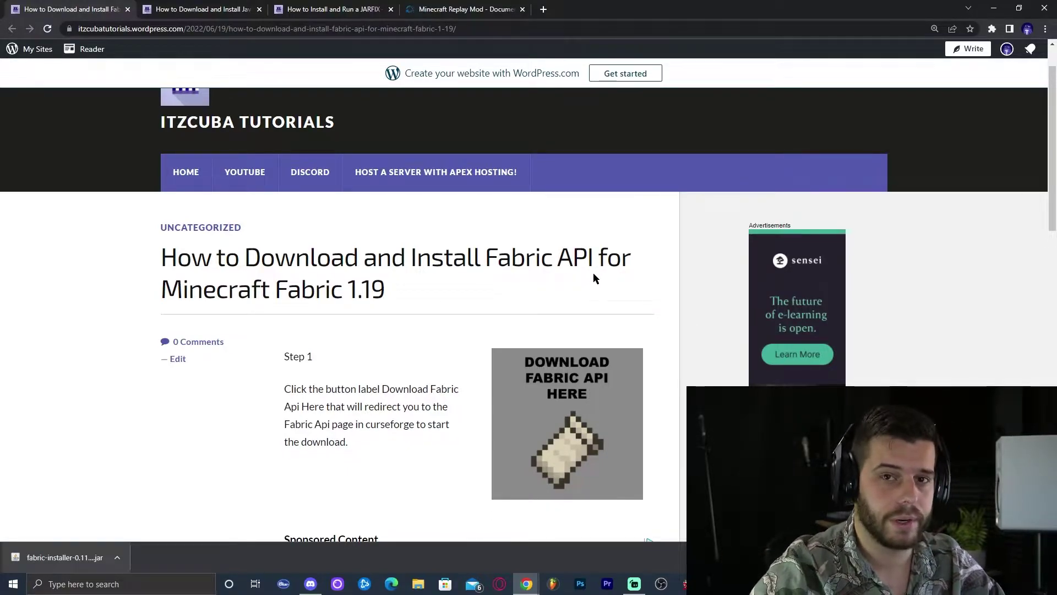
pyautogui.click(570, 388)
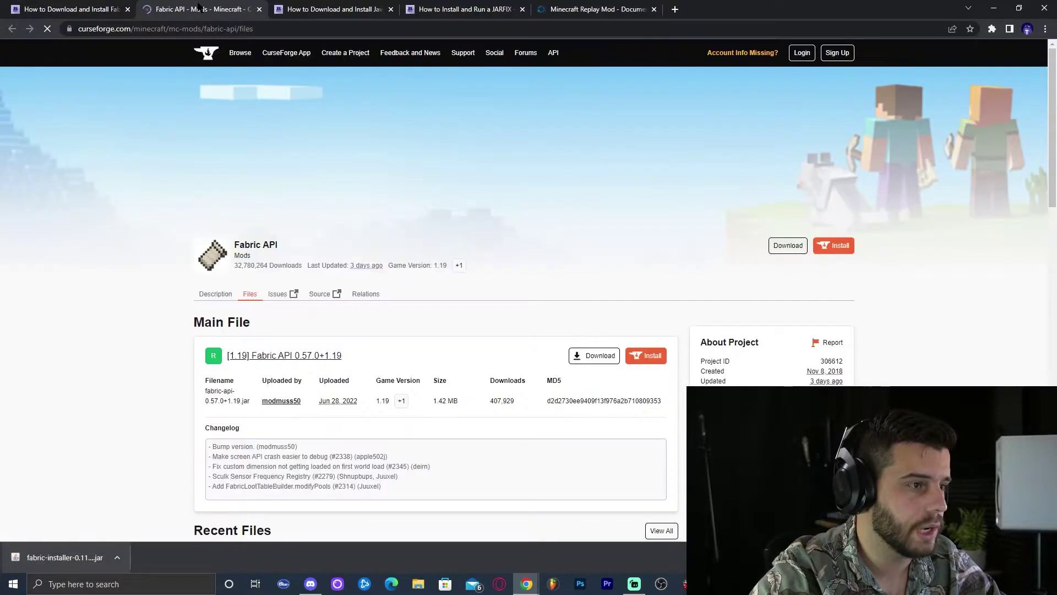
pyautogui.scroll(-6, 621, 188)
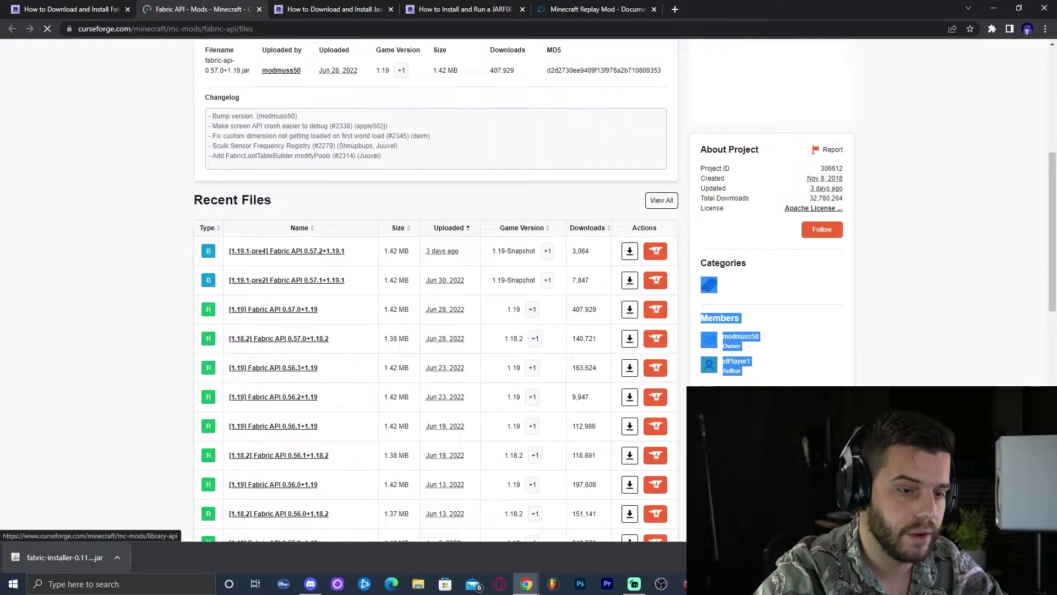
pyautogui.scroll(-3, 759, 262)
pyautogui.click(713, 254)
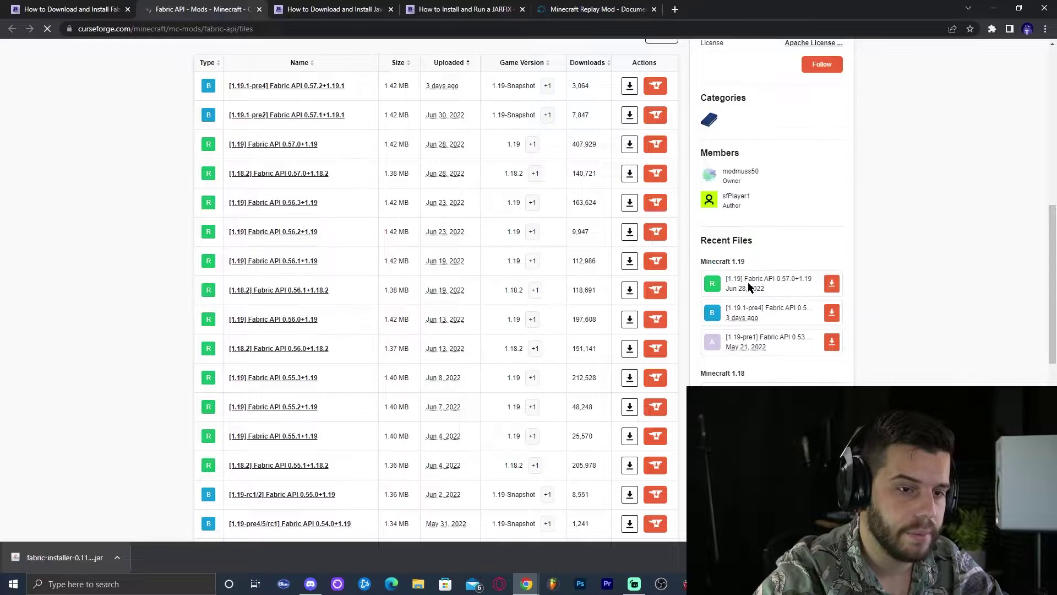
pyautogui.click(832, 283)
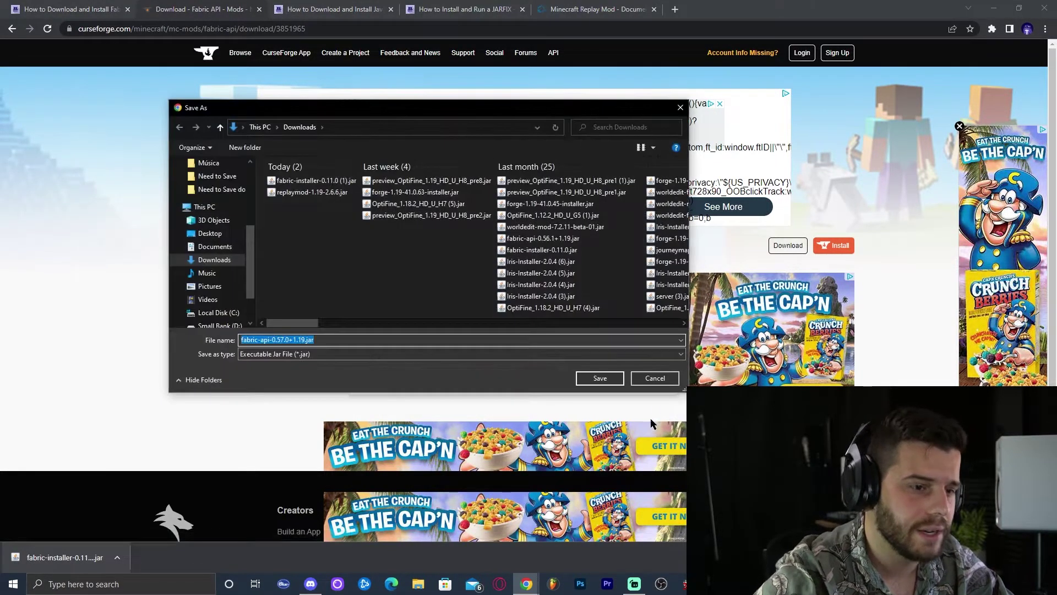
pyautogui.click(602, 380)
# - Copy the Fabric API jar onto the desktop and hide the browser
pyautogui.moveTo(804, 7); pyautogui.dragTo(676, 8)
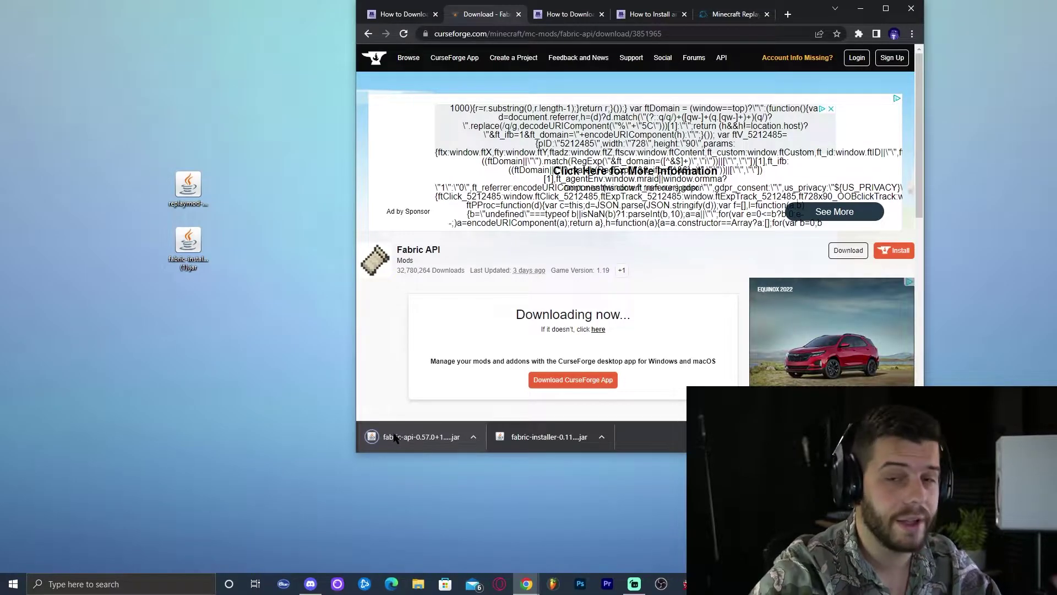
pyautogui.moveTo(394, 437); pyautogui.dragTo(205, 298)
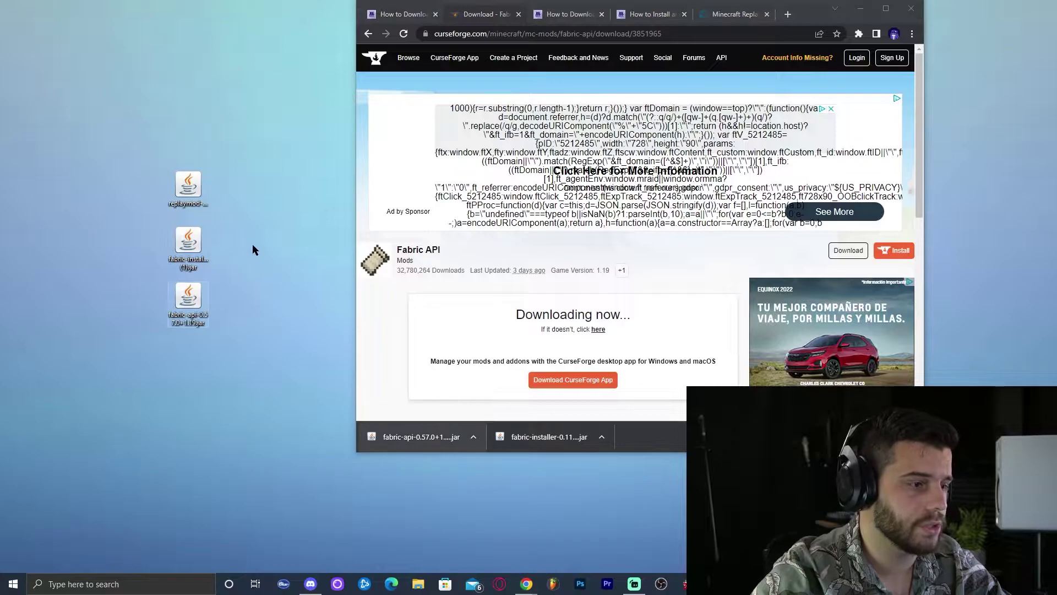
pyautogui.press('super+d')
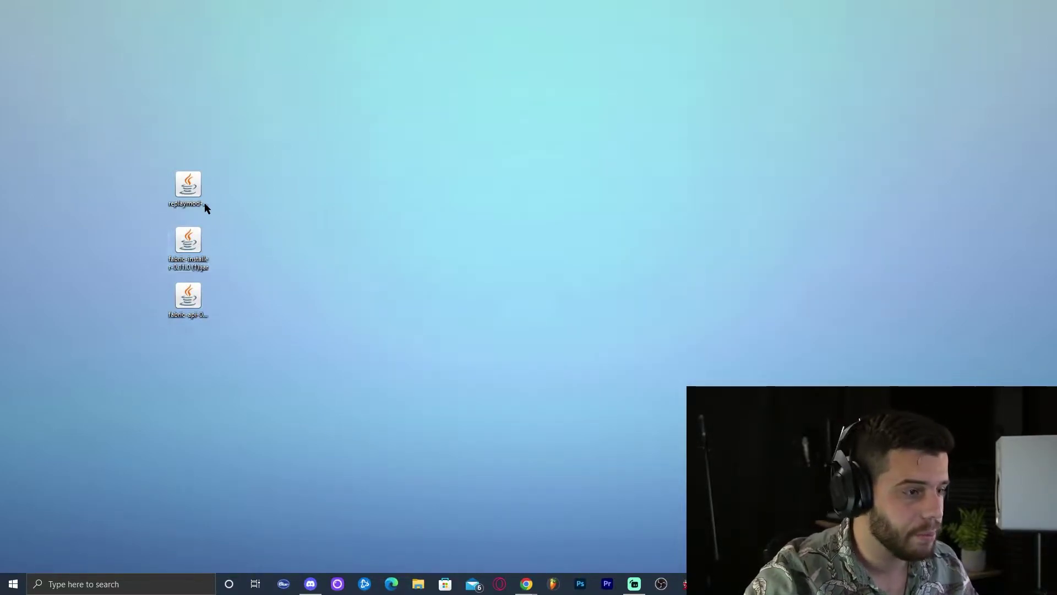
pyautogui.rightClick(283, 195)
pyautogui.click(326, 228)
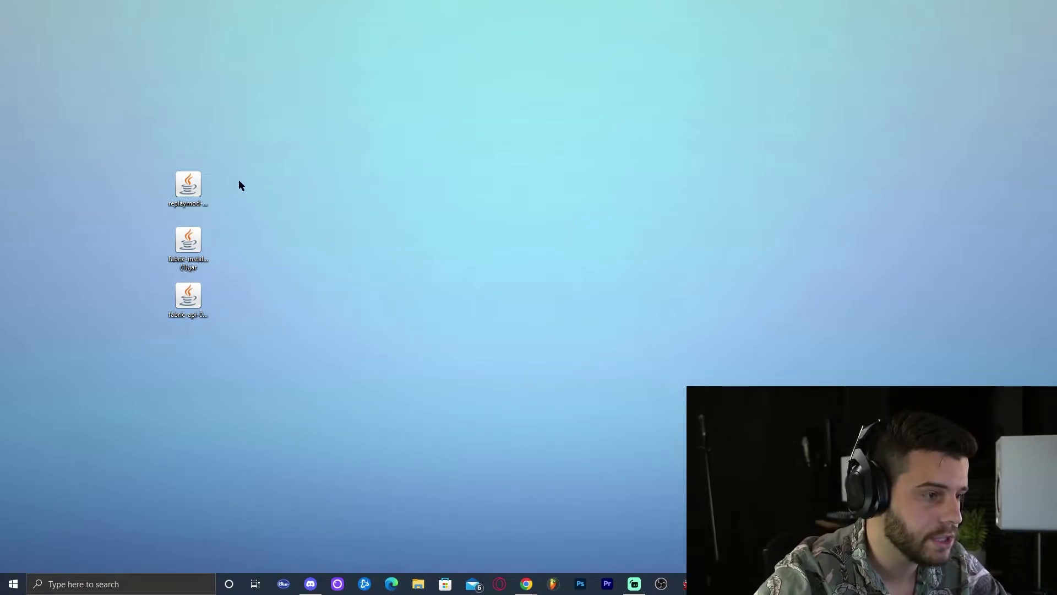
pyautogui.click(188, 188)
pyautogui.click(190, 257)
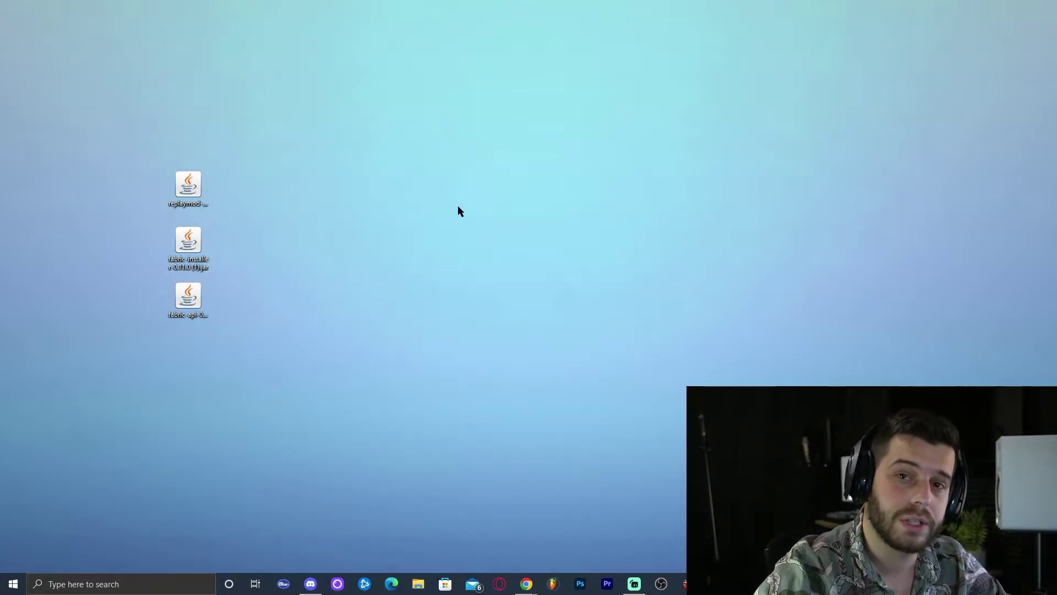
pyautogui.click(369, 242)
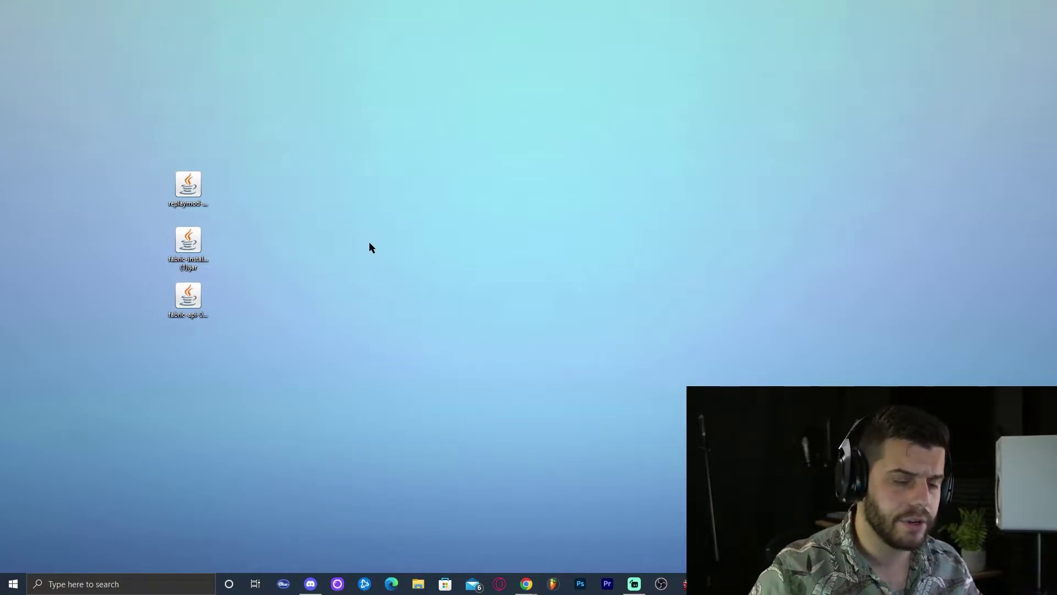
# - Find 'java' in Add or remove programs and uninstall Java SE Development Kit 18.0.1.1
pyautogui.click(71, 584)
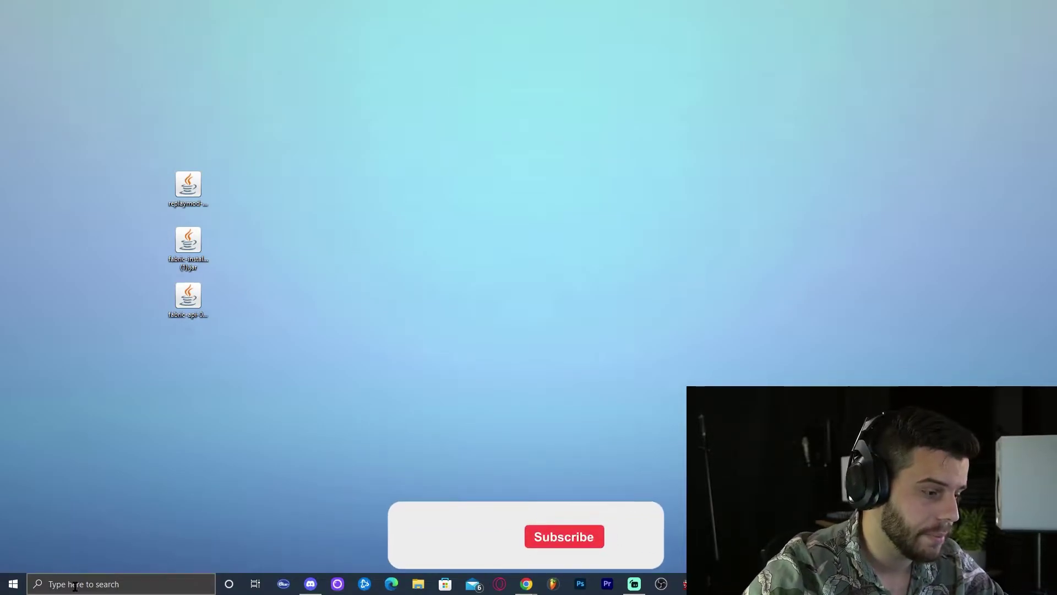
pyautogui.write('add')
pyautogui.click(111, 283)
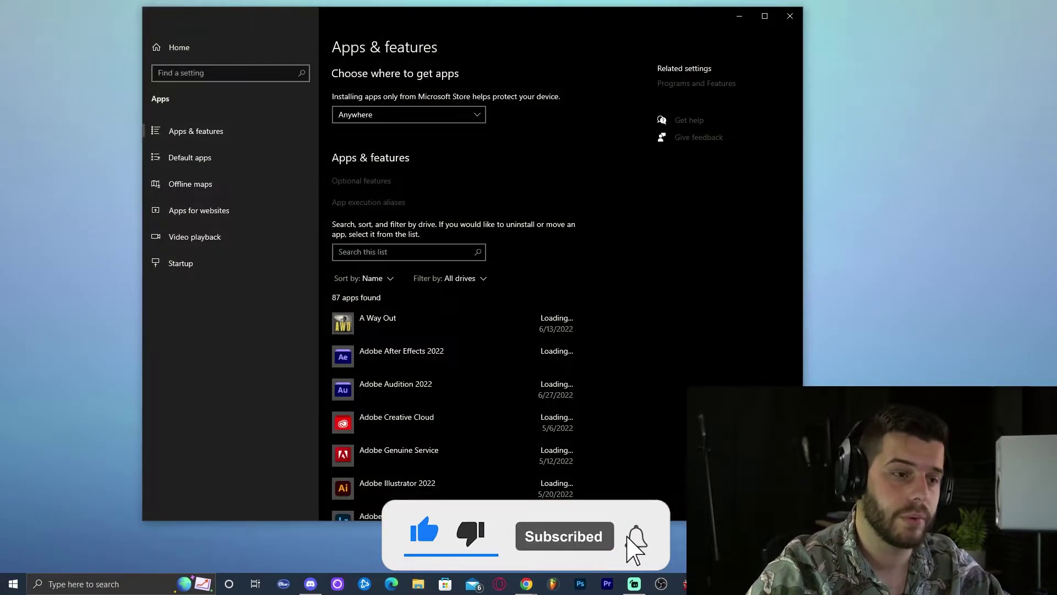
pyautogui.click(395, 253)
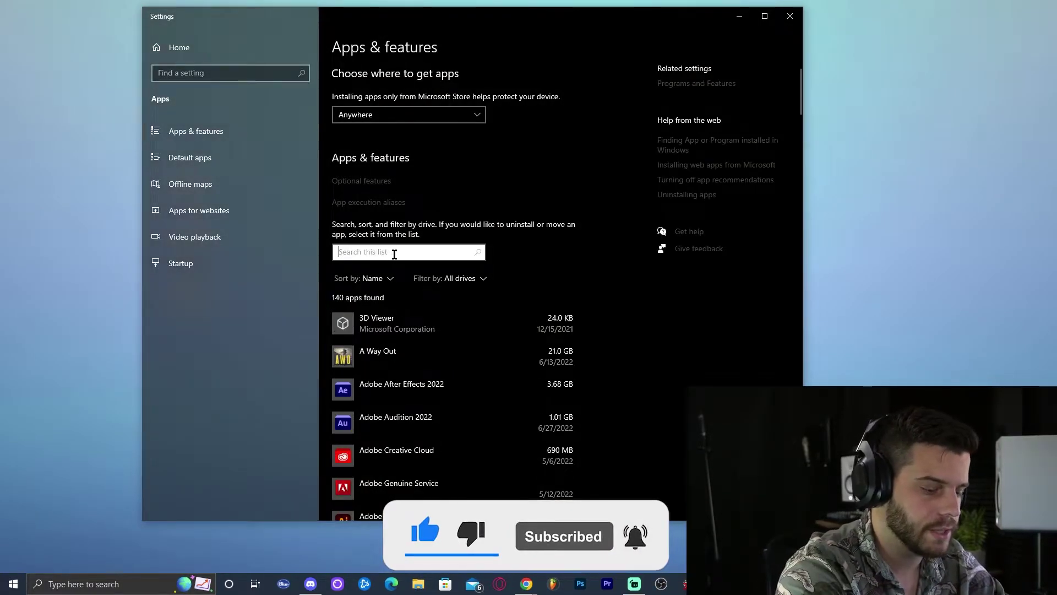
pyautogui.write('java')
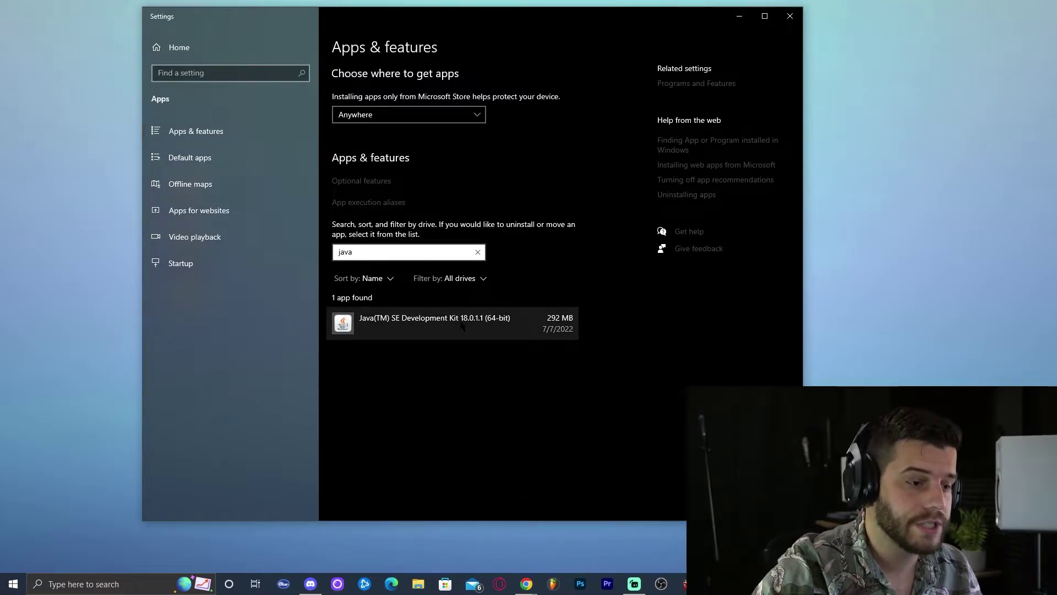
pyautogui.click(469, 325)
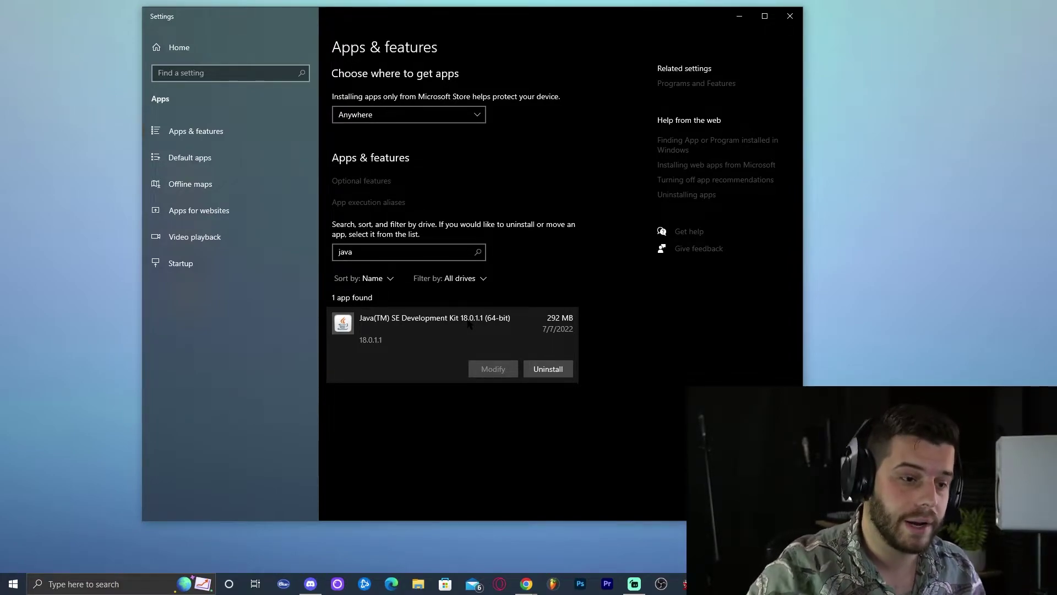
pyautogui.click(547, 368)
pyautogui.click(598, 342)
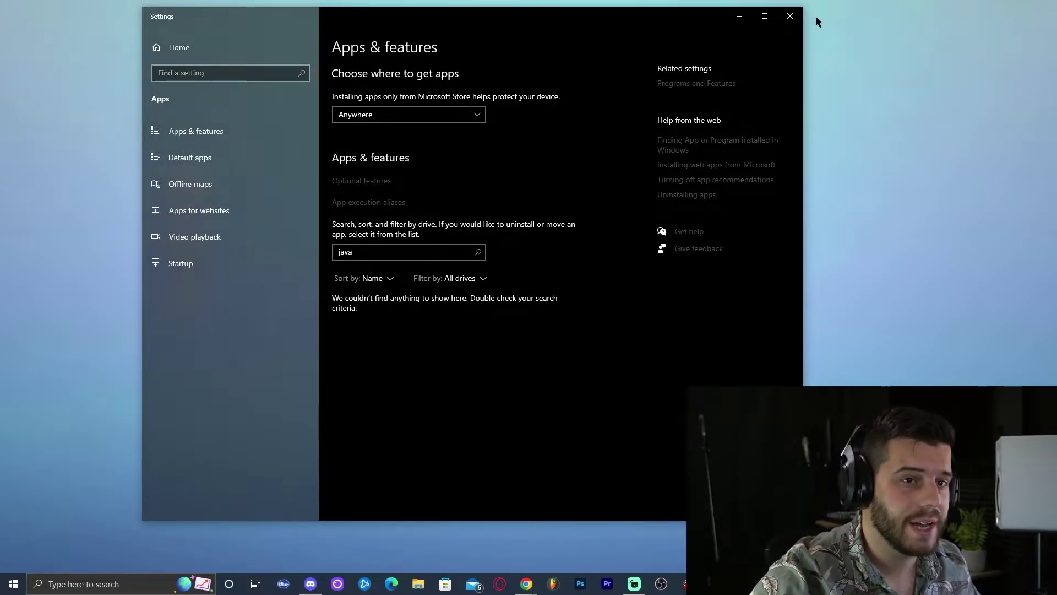
# - Close Settings and refresh the desktop
pyautogui.click(790, 16)
pyautogui.rightClick(458, 169)
pyautogui.click(503, 205)
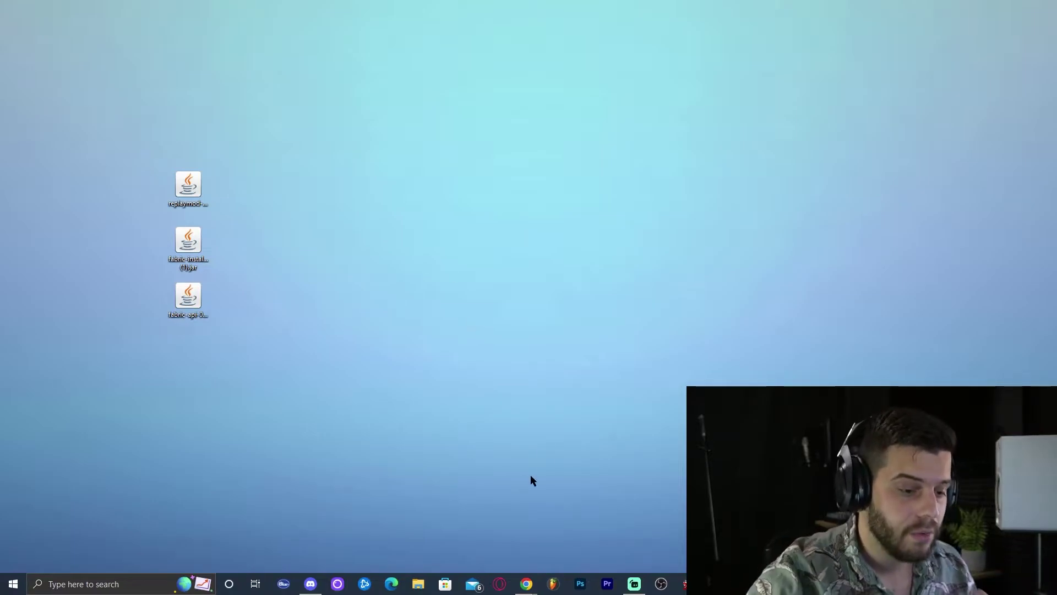
# - Go from the Java install tutorial to Oracle's Java downloads page
pyautogui.moveTo(526, 582)
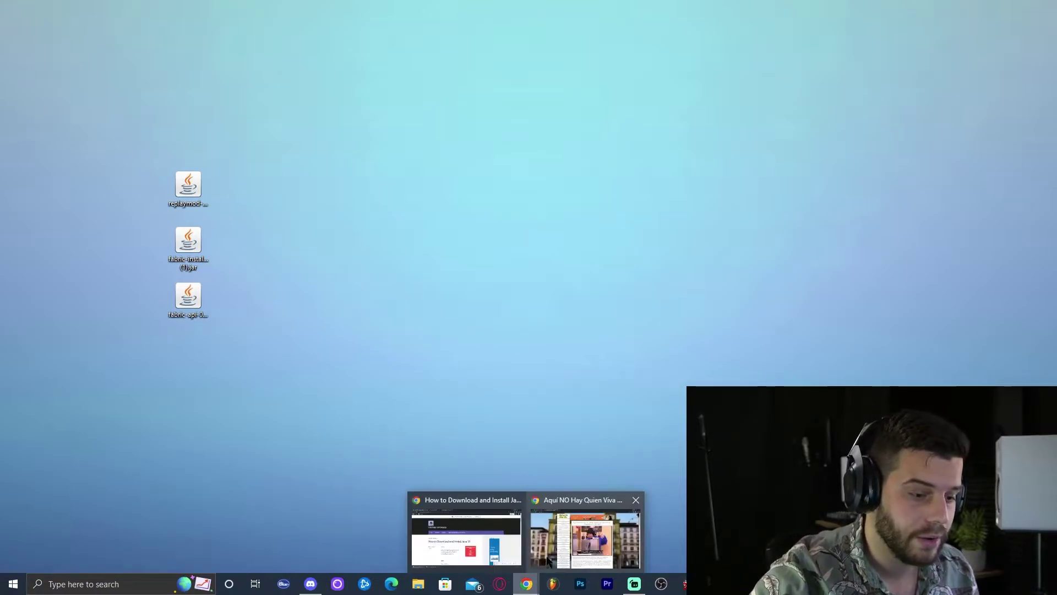
pyautogui.click(512, 528)
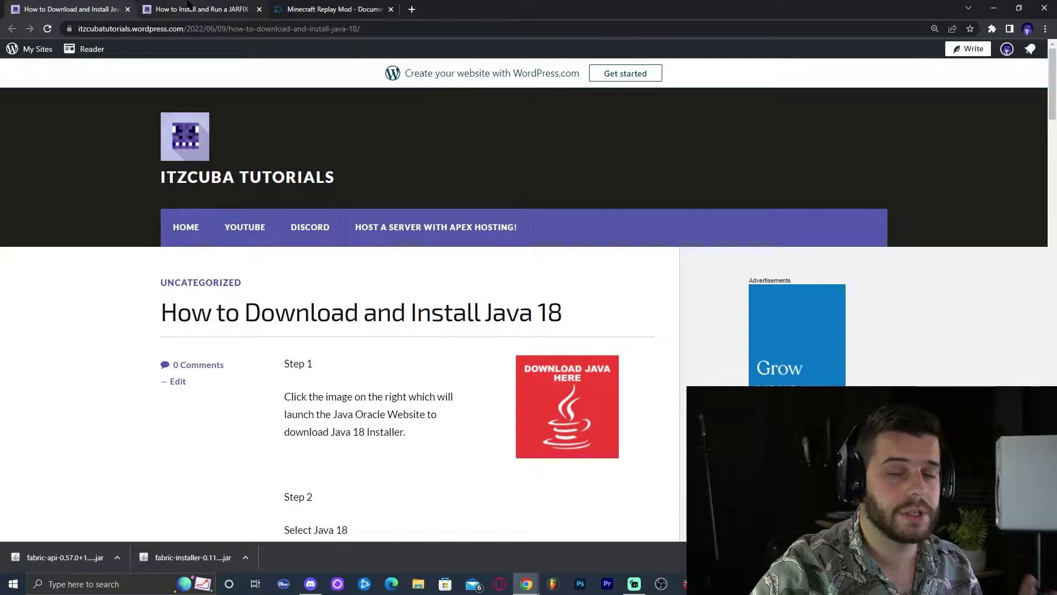
pyautogui.scroll(-5, 518, 259)
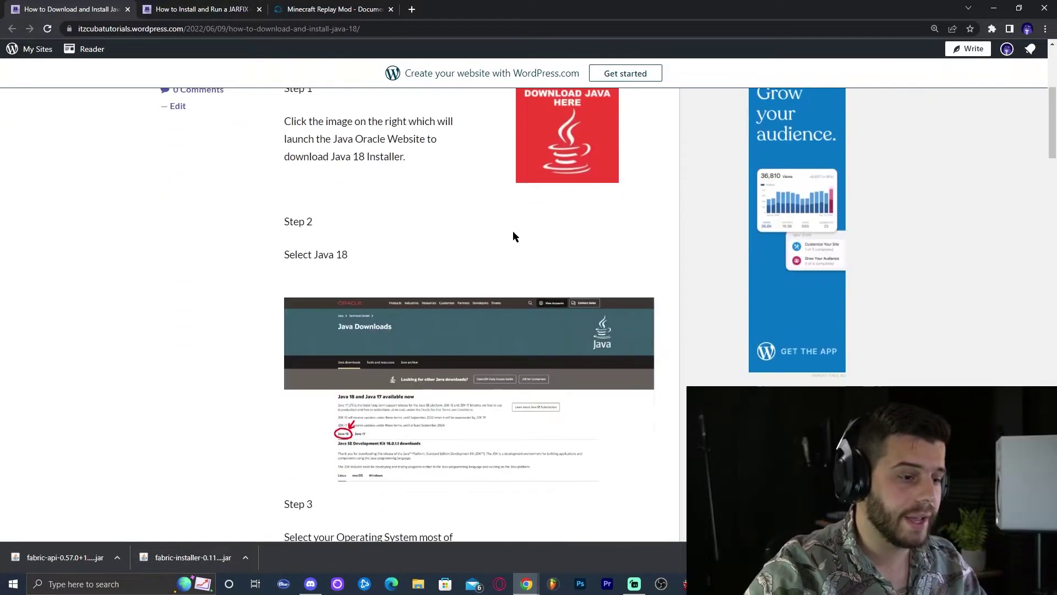
pyautogui.scroll(-5, 561, 242)
pyautogui.scroll(10, 665, 265)
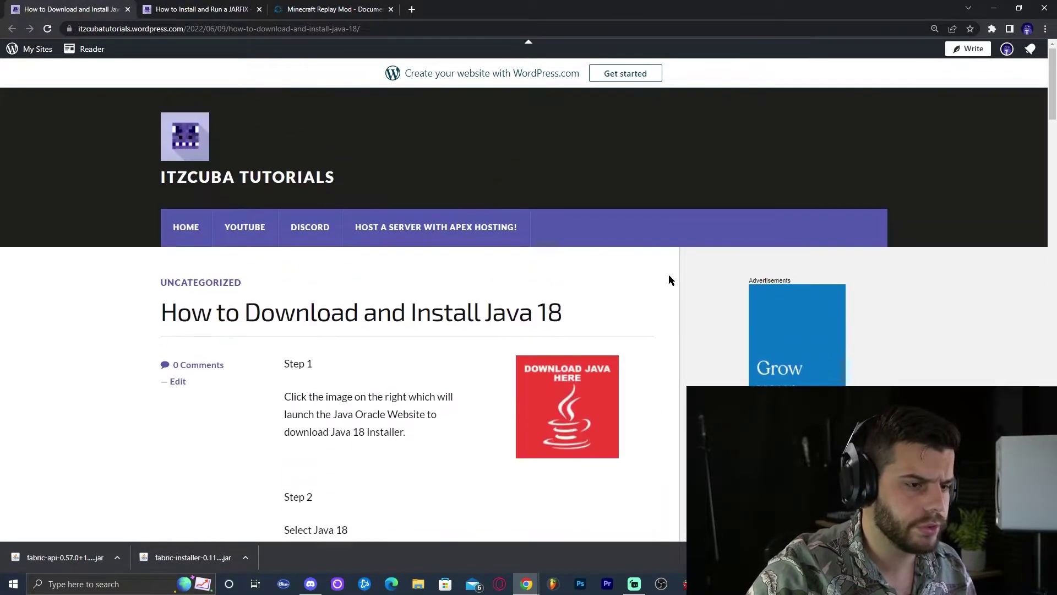
pyautogui.scroll(-2, 660, 281)
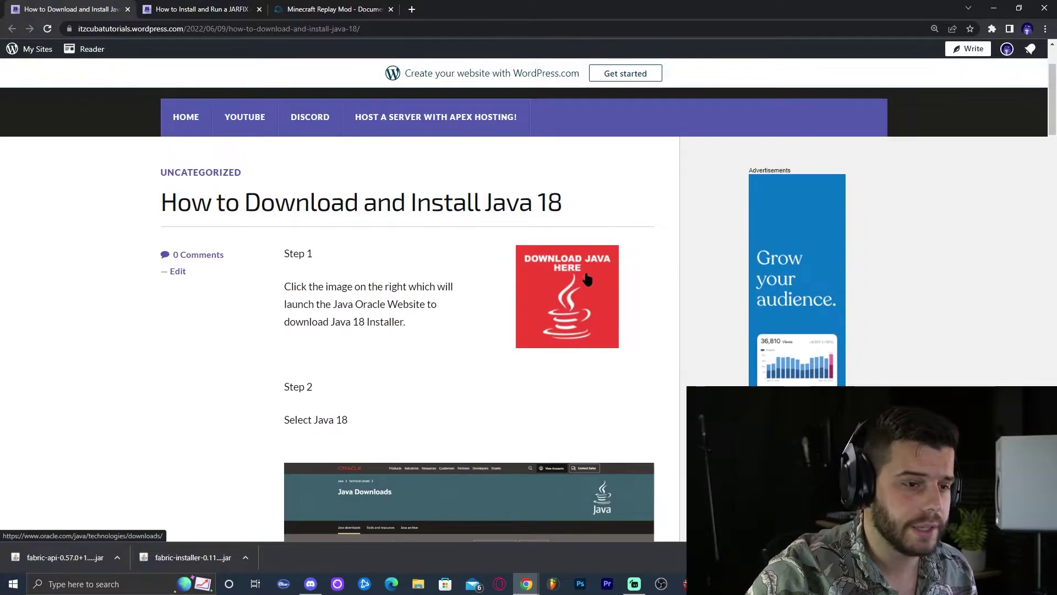
pyautogui.click(586, 275)
# - Choose the Windows JDK 18 downloads and start the x64 Installer .exe download
pyautogui.scroll(-2, 345, 243)
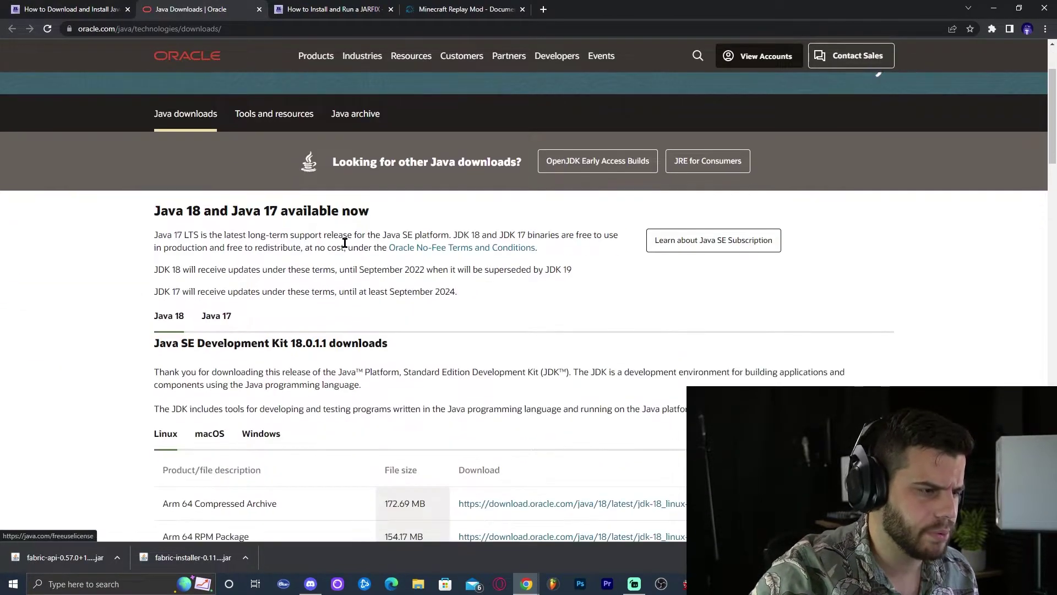
pyautogui.scroll(-2, 430, 273)
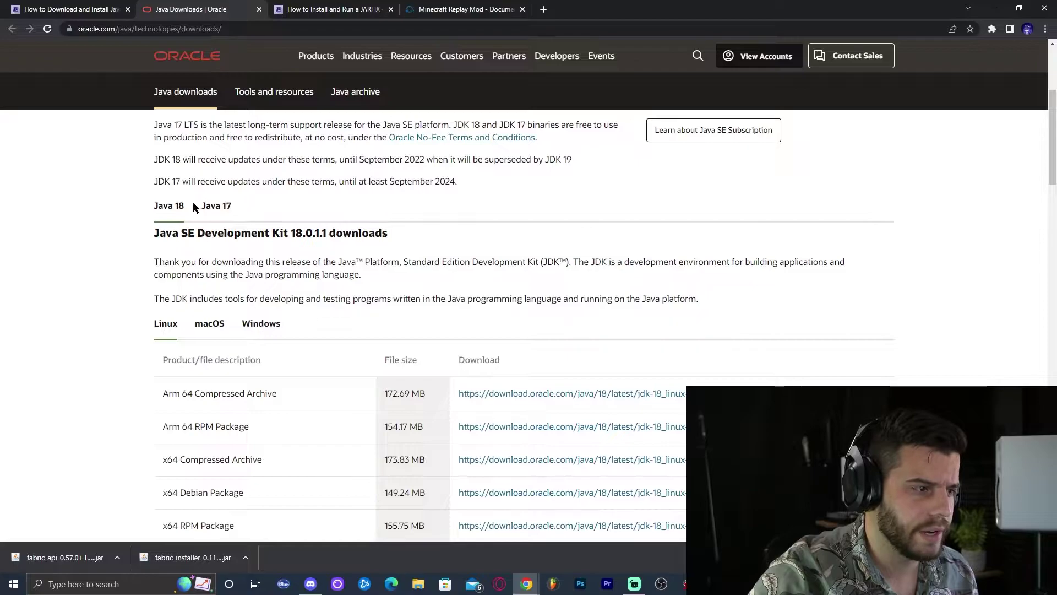
pyautogui.click(261, 325)
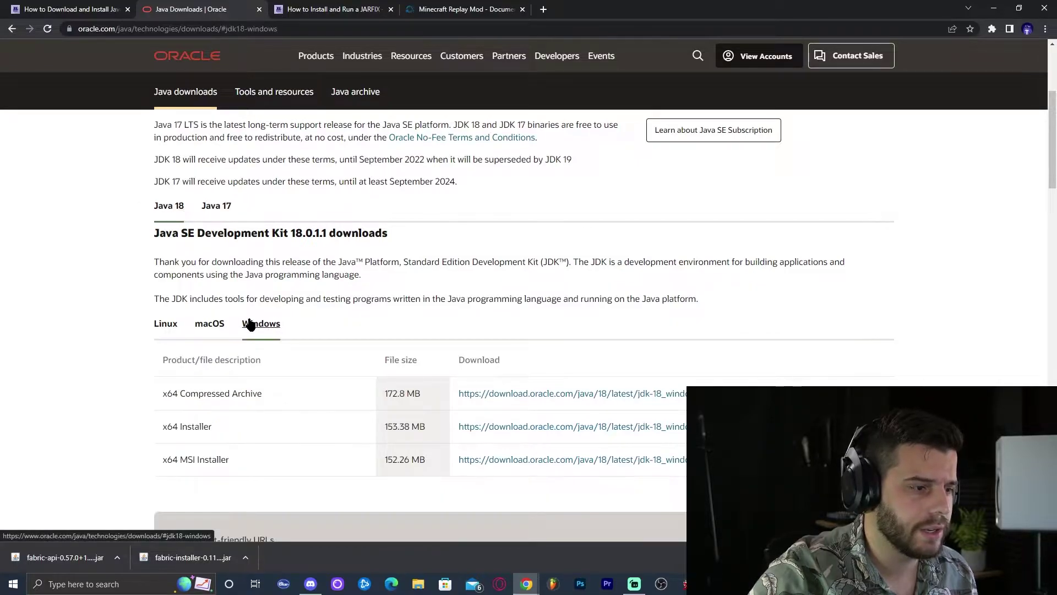
pyautogui.scroll(-3, 224, 267)
pyautogui.moveTo(213, 263); pyautogui.dragTo(159, 266)
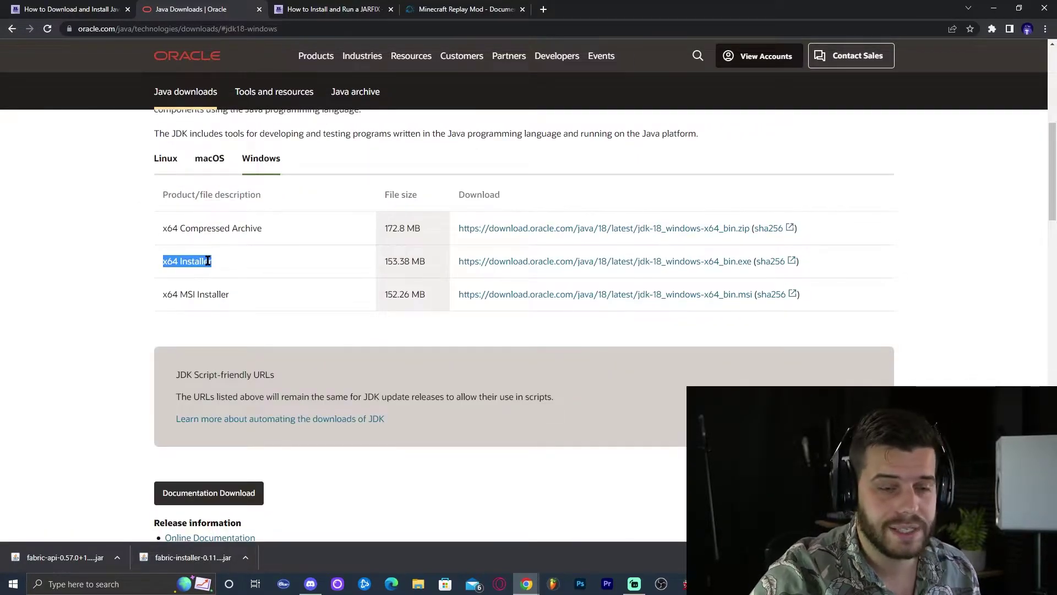
pyautogui.click(566, 262)
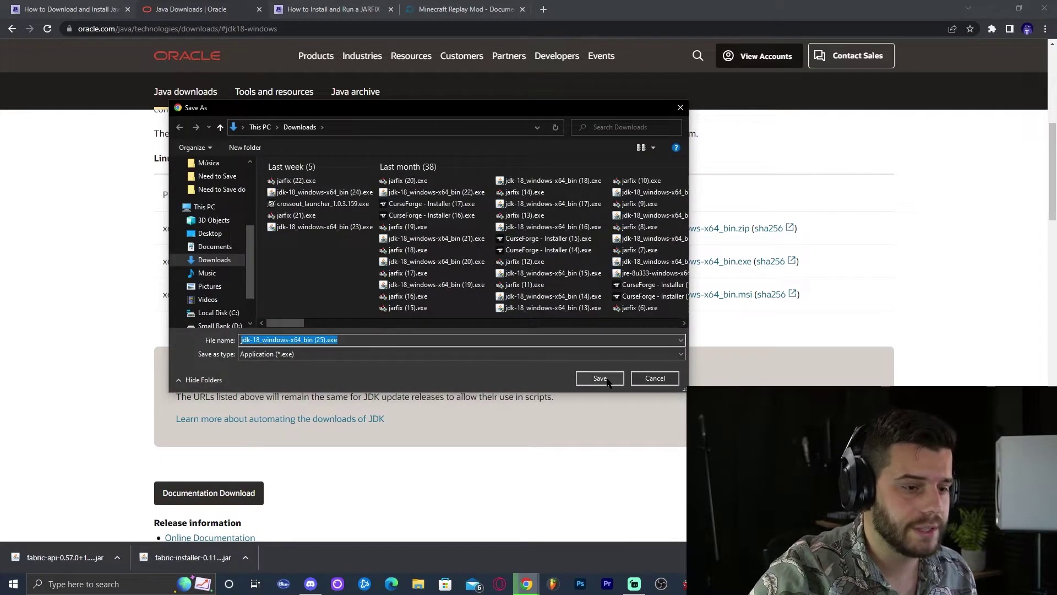
# - Save the 153 MB JDK 18 x64 installer, copy it to the desktop, and refresh
pyautogui.click(600, 378)
pyautogui.press('super+Down')
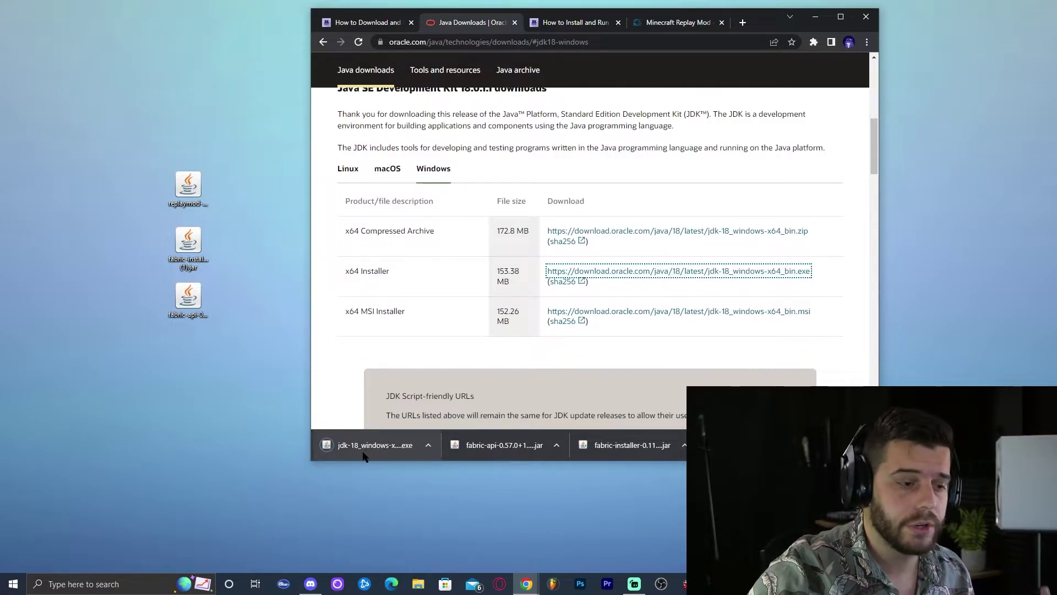
pyautogui.moveTo(363, 456); pyautogui.dragTo(231, 370)
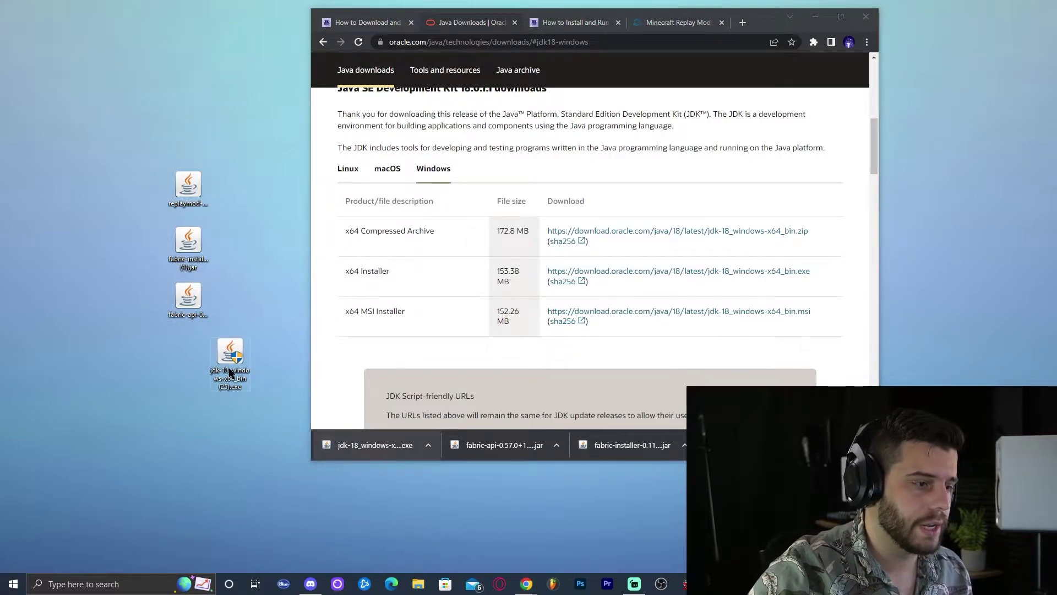
pyautogui.click(815, 17)
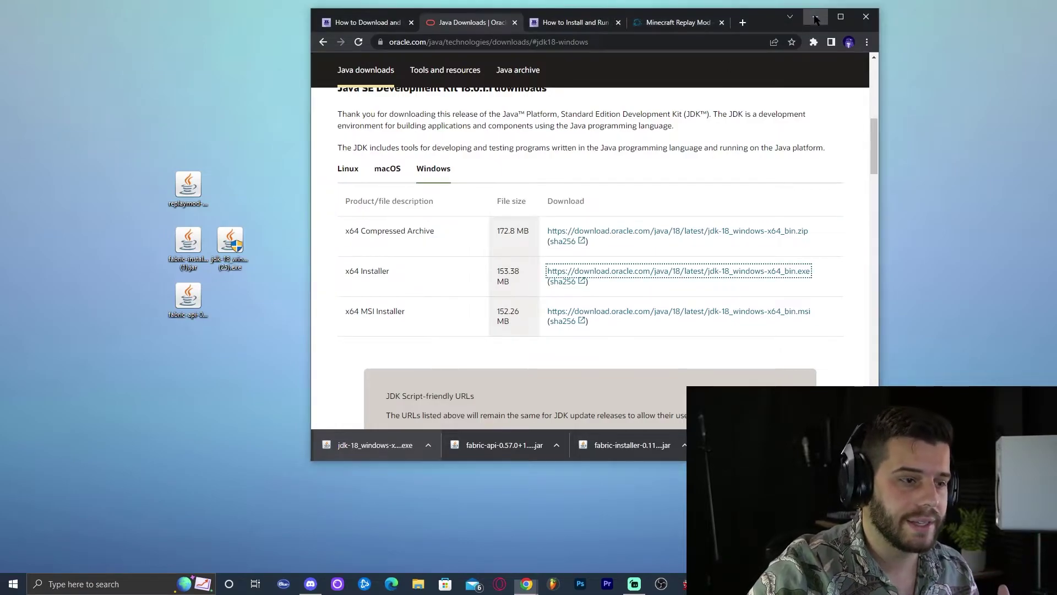
pyautogui.rightClick(411, 161)
pyautogui.click(461, 195)
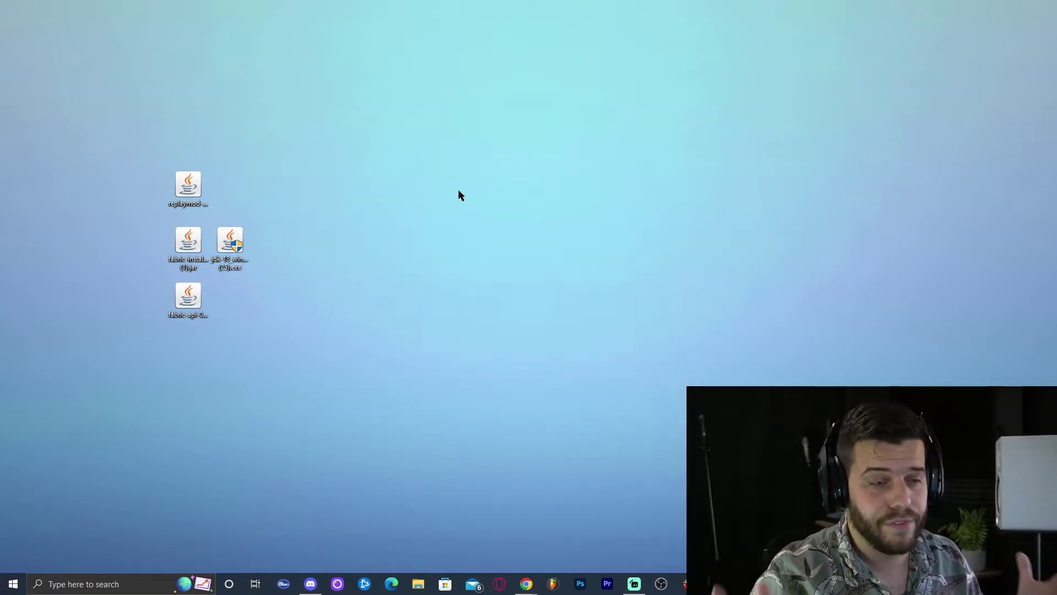
# - Install JDK 18.0.1.1 (64-bit) into C:\Program Files\Java\jdk-18.0.1.1 with default settings
pyautogui.doubleClick(234, 241)
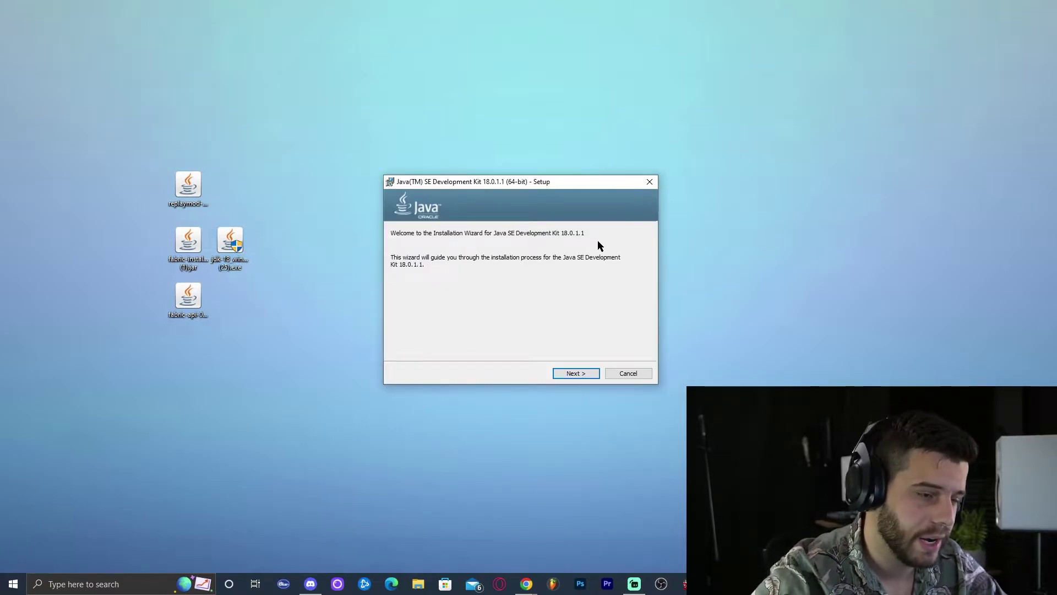
pyautogui.click(569, 377)
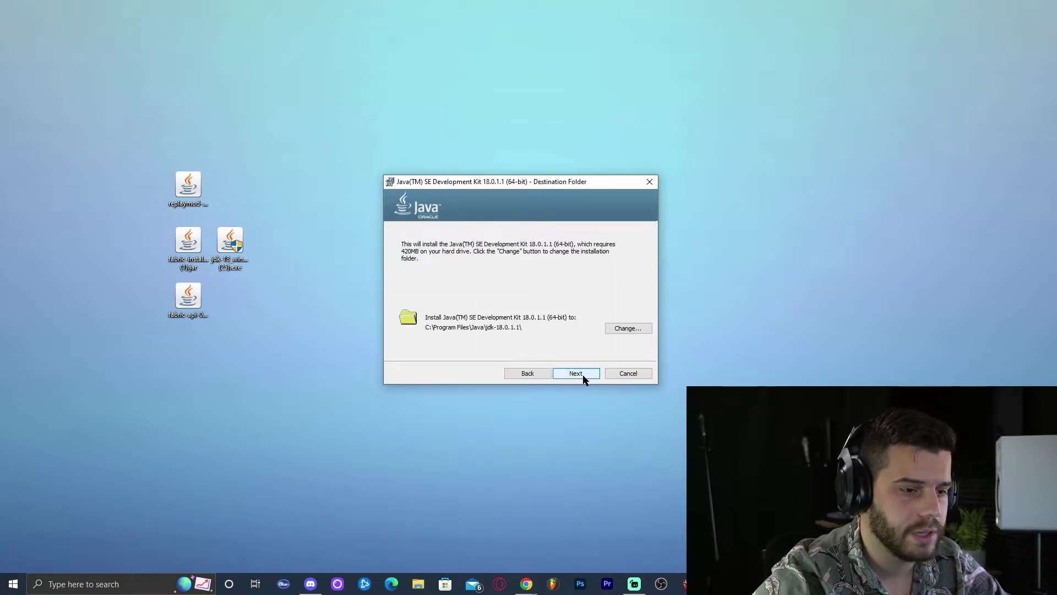
pyautogui.click(576, 373)
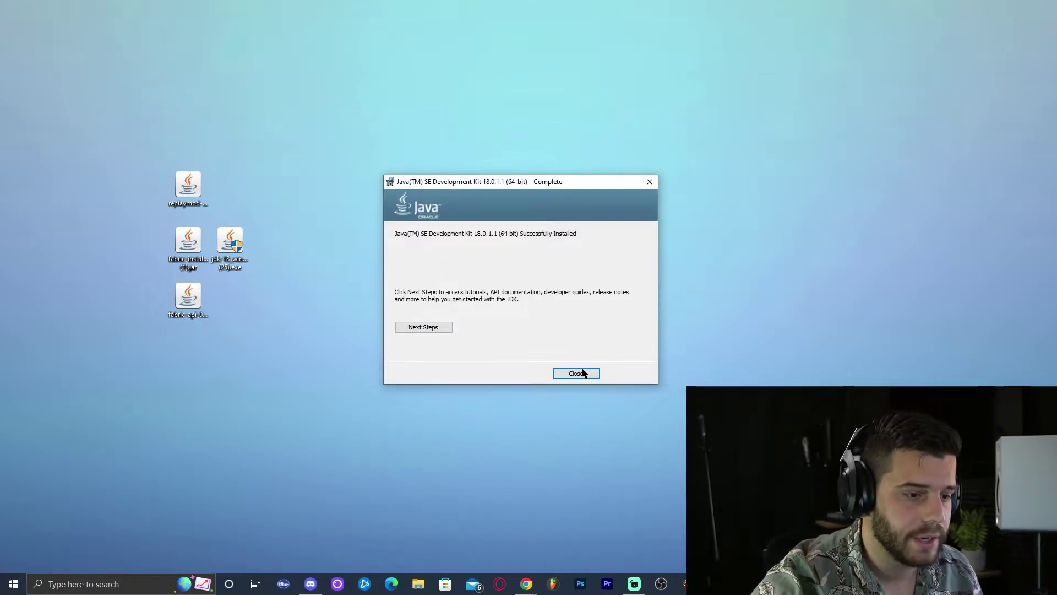
pyautogui.click(576, 373)
pyautogui.moveTo(277, 295); pyautogui.dragTo(277, 269)
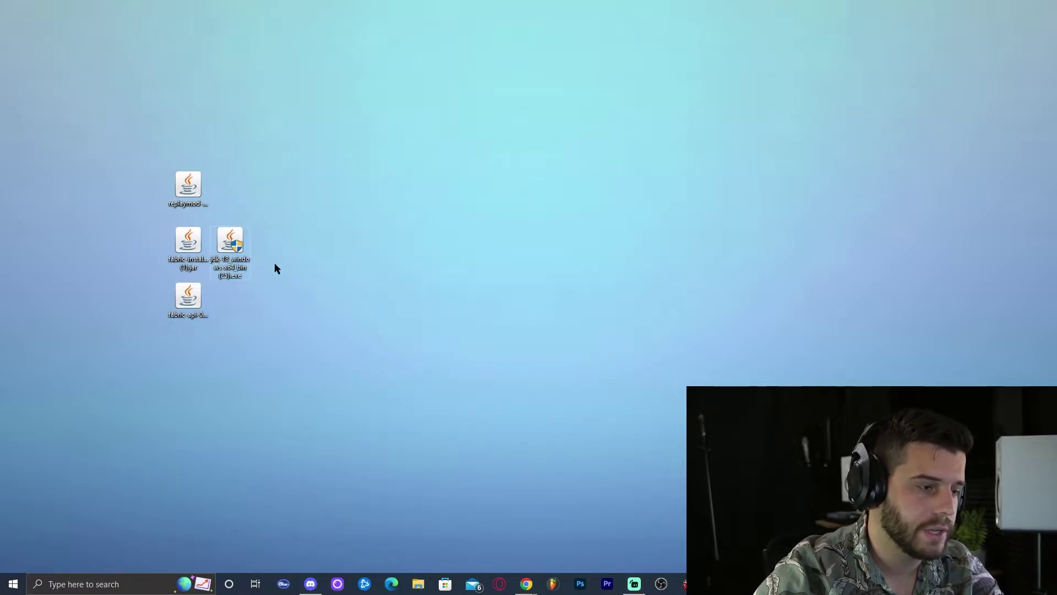
# - Delete the JDK installer from the desktop and refresh it
pyautogui.press('Delete')
pyautogui.rightClick(374, 196)
pyautogui.click(411, 229)
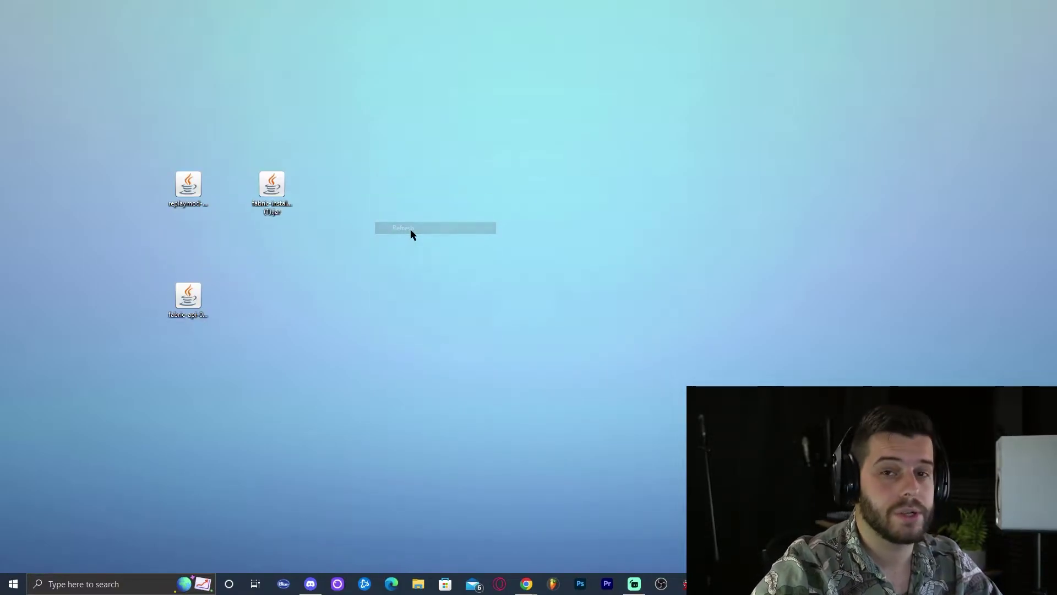
# - Run the Fabric installer with Java and install loader 0.14.8 for Minecraft 1.19
pyautogui.rightClick(272, 188)
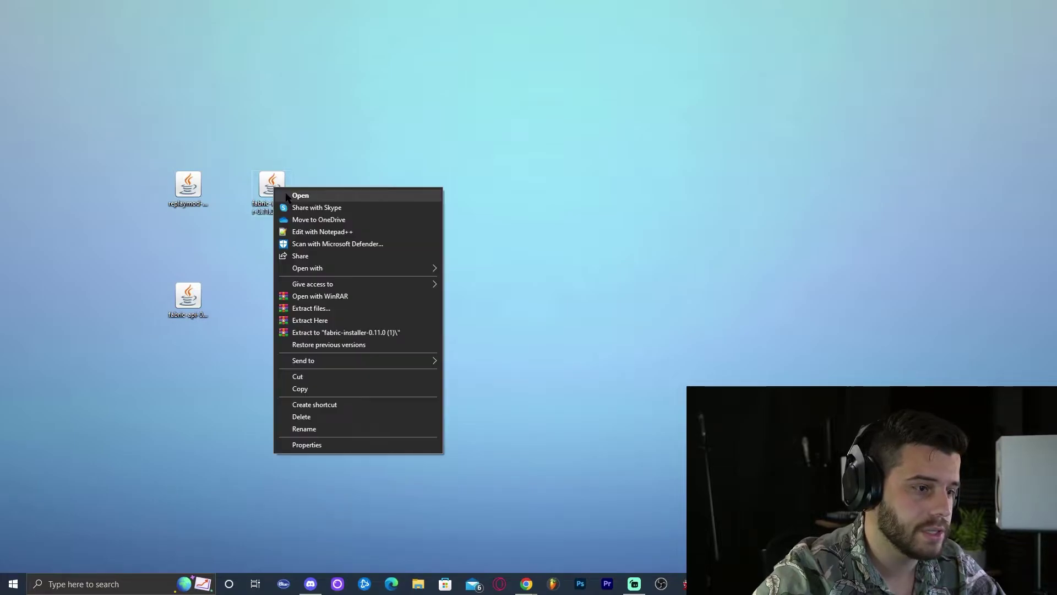
pyautogui.moveTo(406, 270)
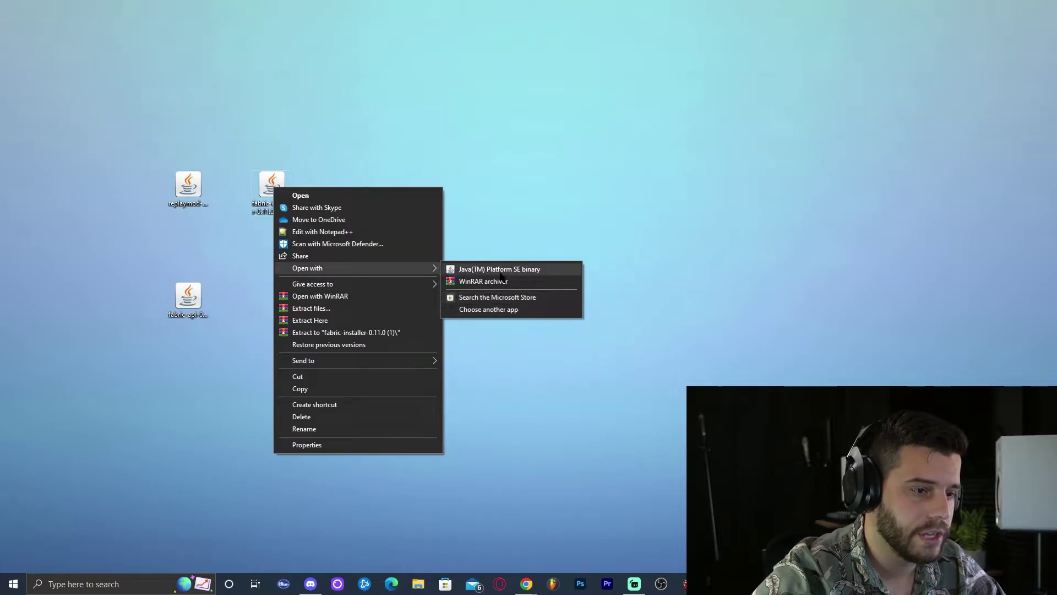
pyautogui.click(489, 310)
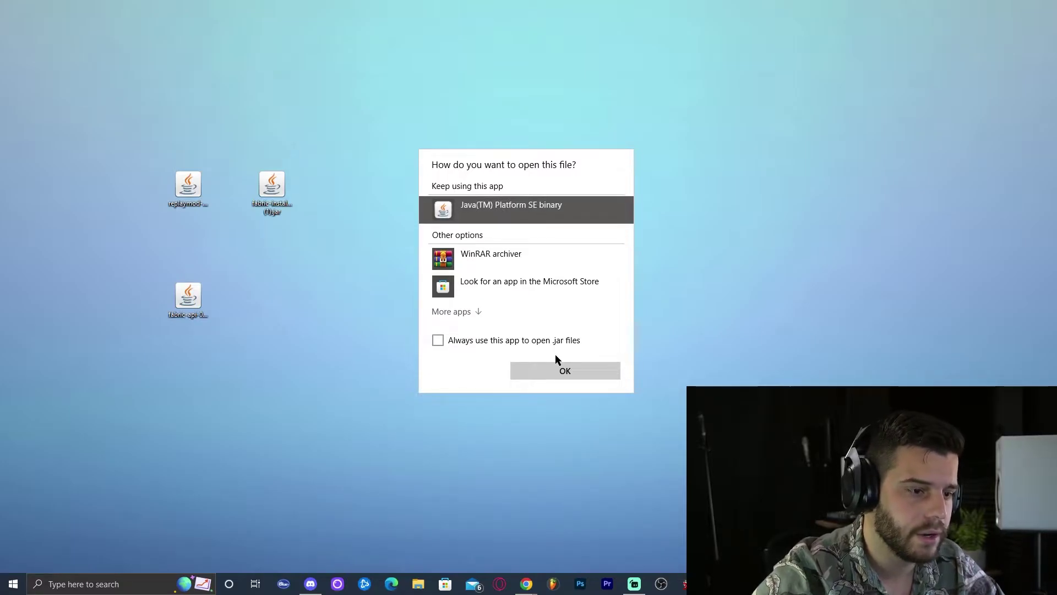
pyautogui.click(560, 378)
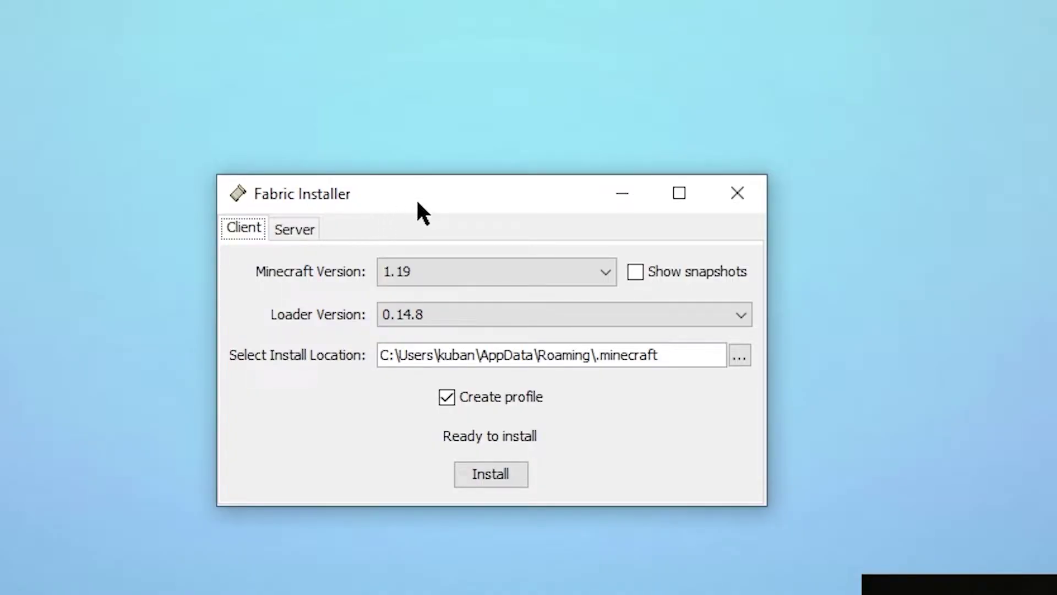
pyautogui.moveTo(417, 202); pyautogui.dragTo(415, 162)
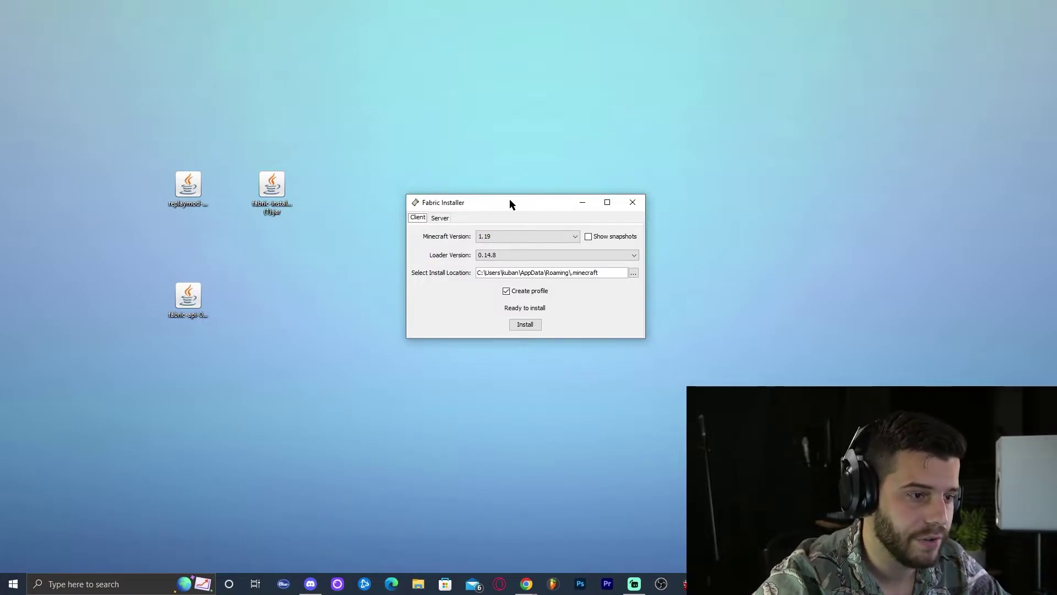
pyautogui.moveTo(509, 202); pyautogui.dragTo(498, 178)
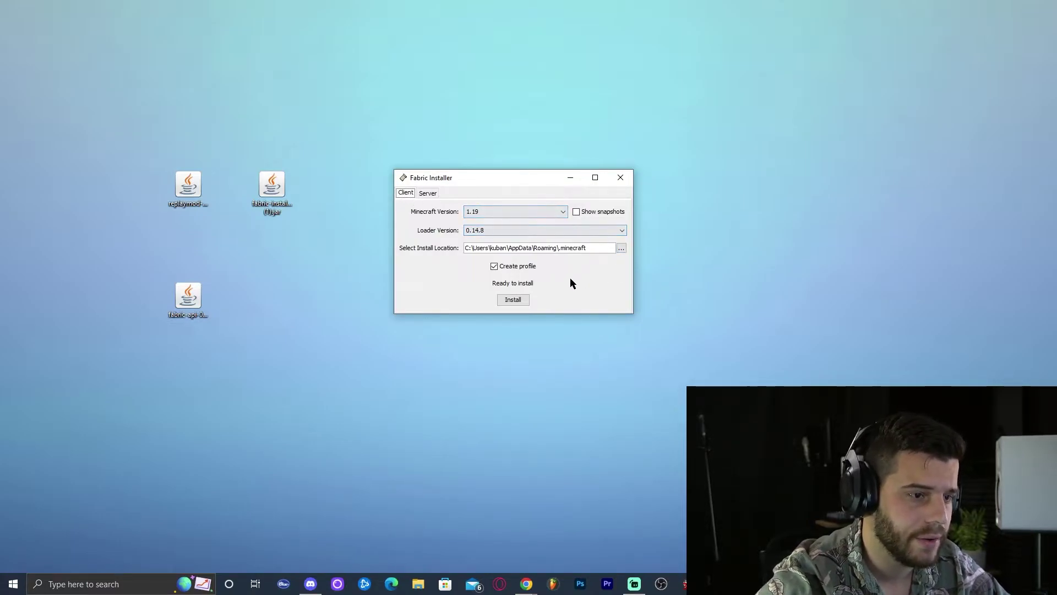
pyautogui.click(513, 301)
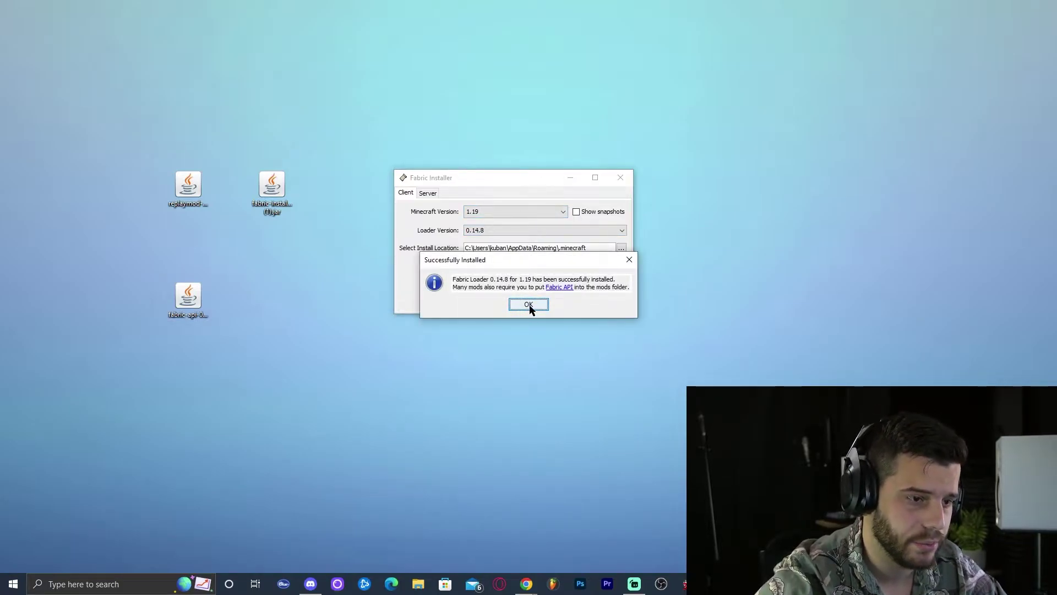
pyautogui.moveTo(452, 286); pyautogui.dragTo(618, 291)
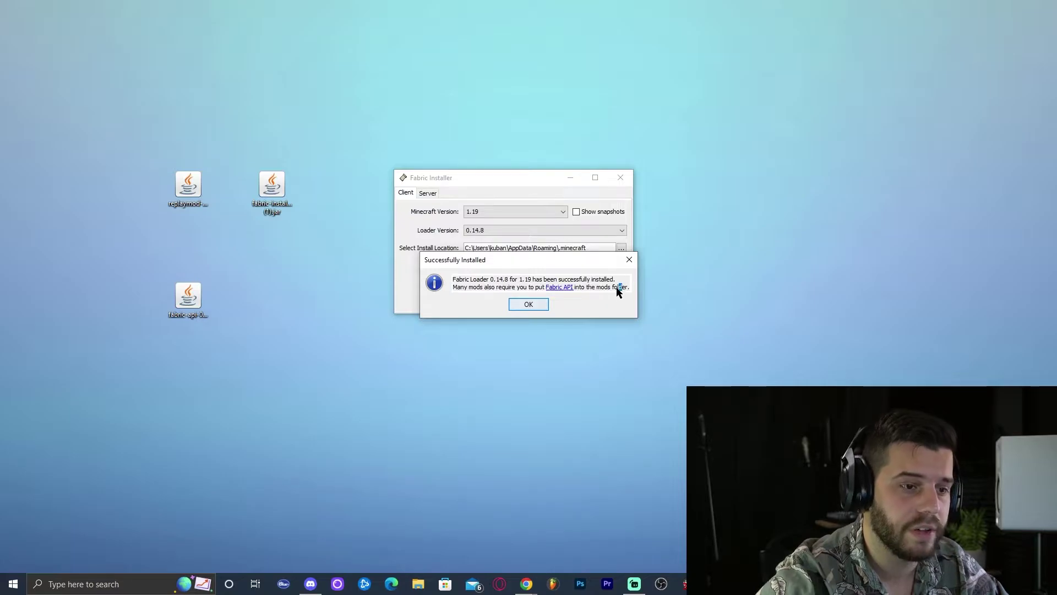
pyautogui.click(538, 305)
# - Close the Fabric Installer window and minimize Chrome to show the desktop
pyautogui.click(620, 177)
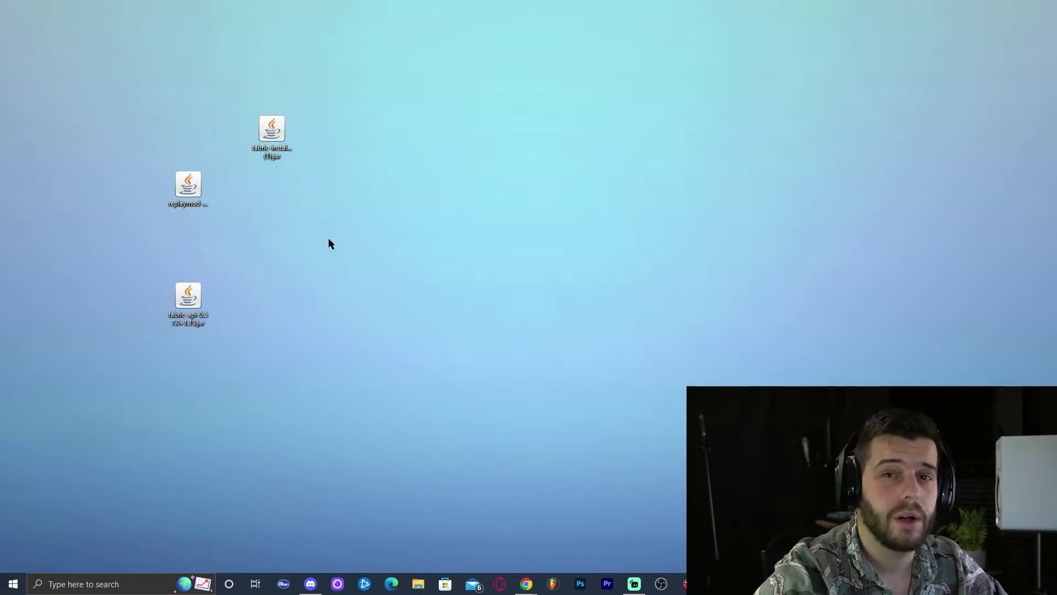
pyautogui.moveTo(447, 403); pyautogui.dragTo(132, 34)
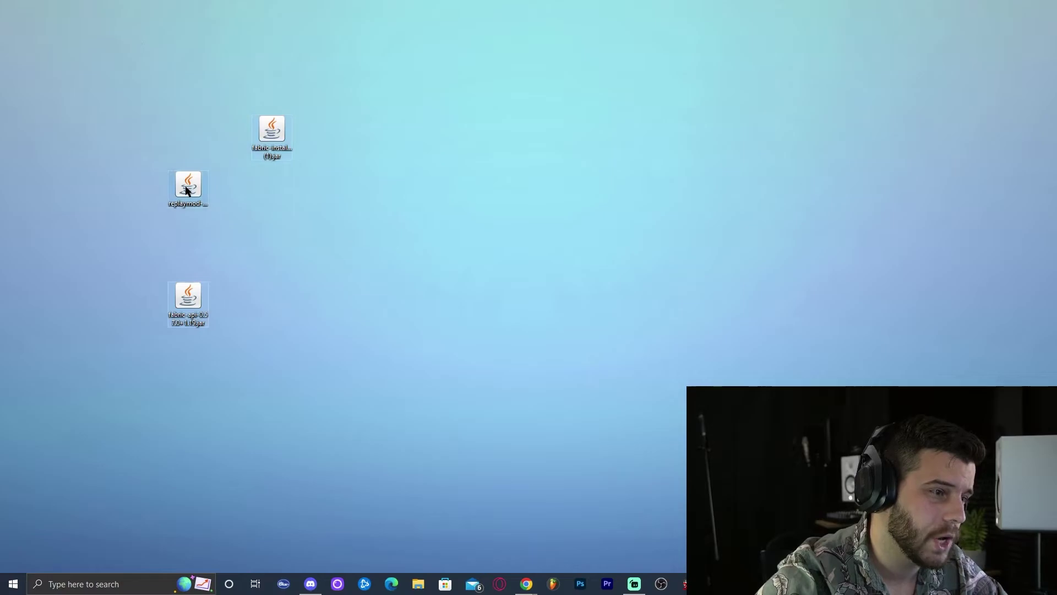
pyautogui.click(161, 193)
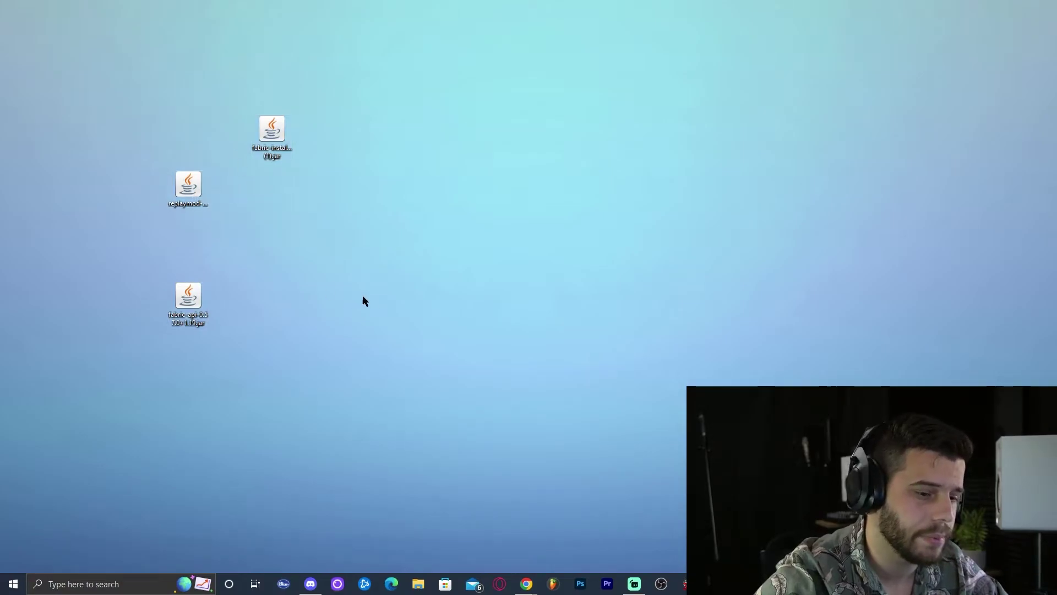
pyautogui.click(527, 583)
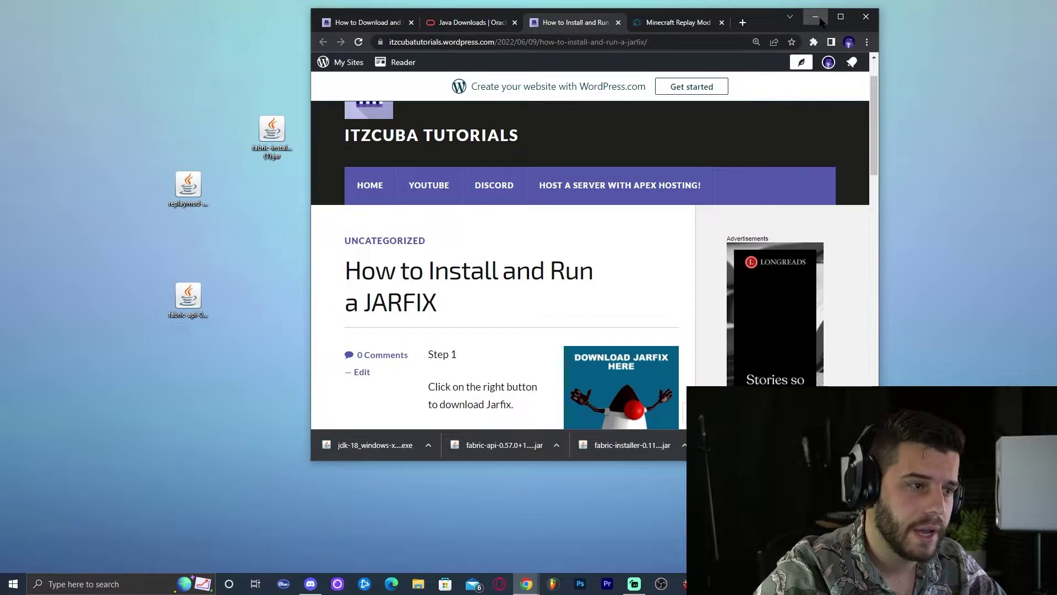
pyautogui.click(815, 17)
# - Delete the fabric-installer jar from the desktop and refresh it
pyautogui.moveTo(279, 130); pyautogui.dragTo(322, 188)
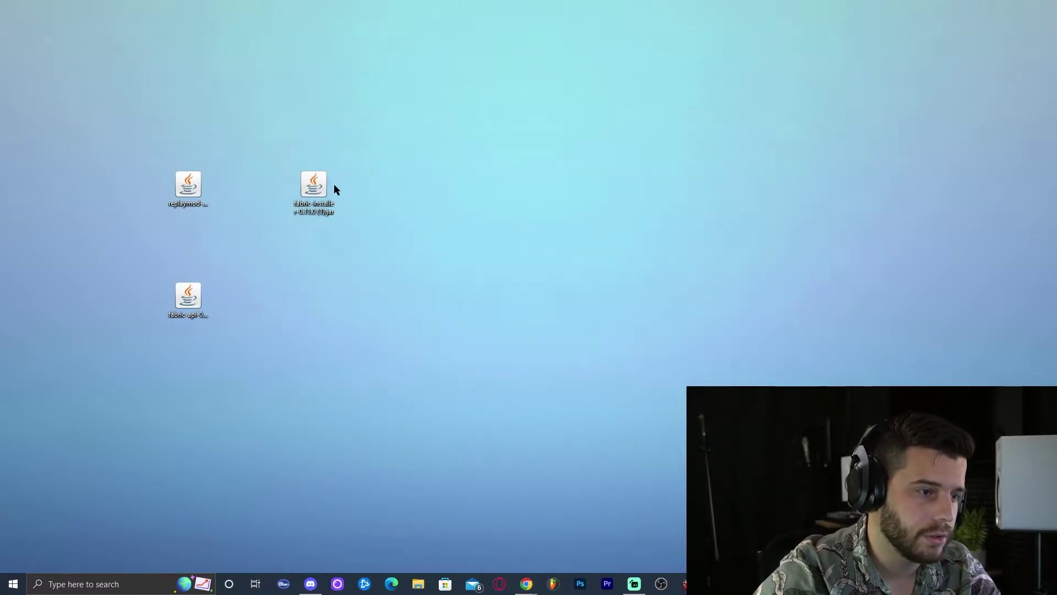
pyautogui.press('Delete')
pyautogui.rightClick(388, 240)
pyautogui.click(418, 272)
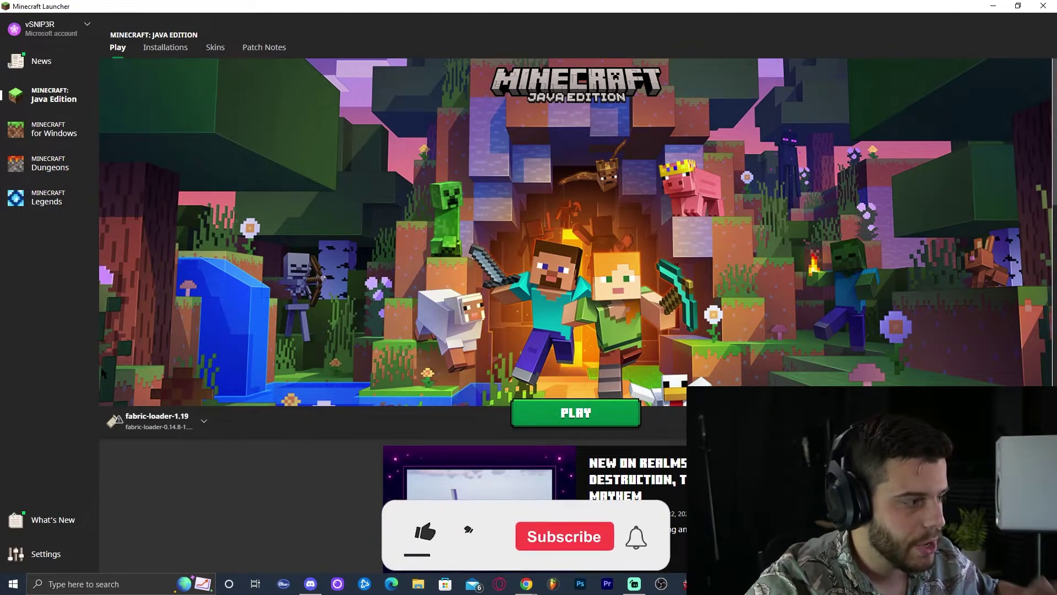
# - Review the installations with the Modded filter, then check fabric-loader-0.14.8-1.19 in a new installation's version list
pyautogui.moveTo(165, 421)
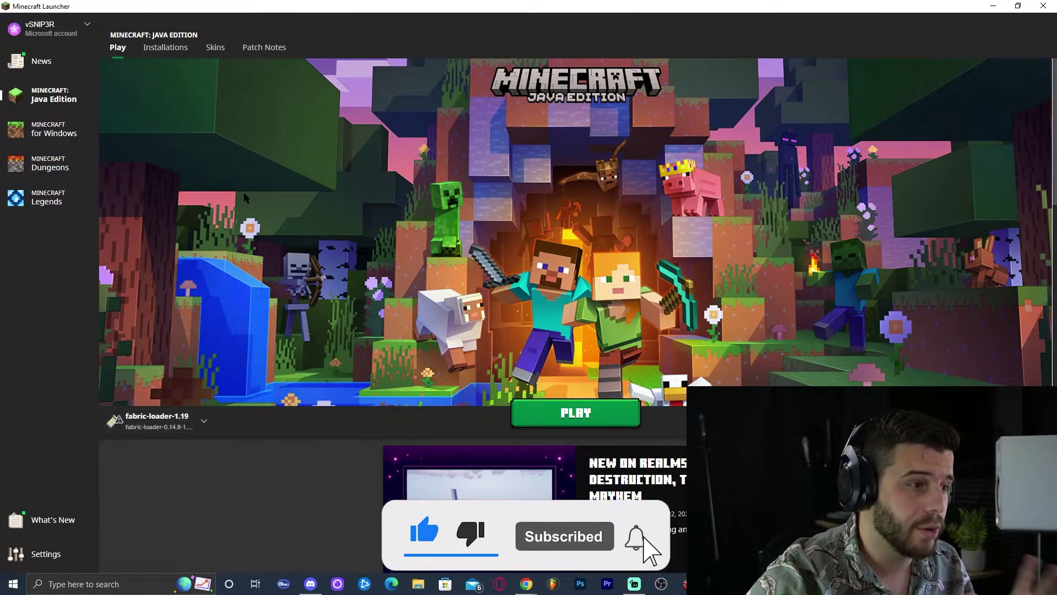
pyautogui.click(166, 47)
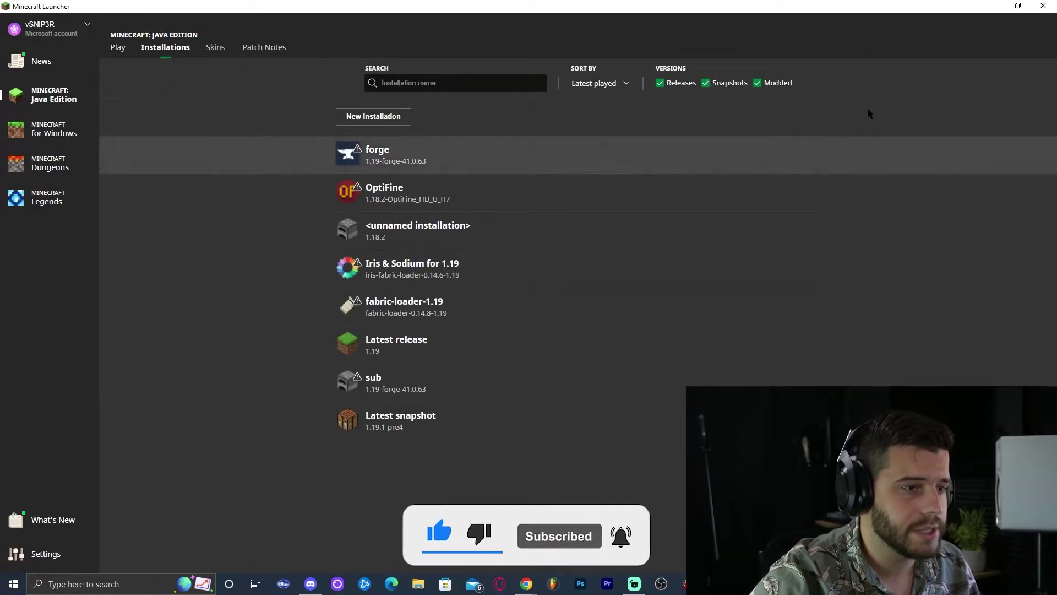
pyautogui.click(758, 82)
pyautogui.click(757, 83)
pyautogui.click(758, 83)
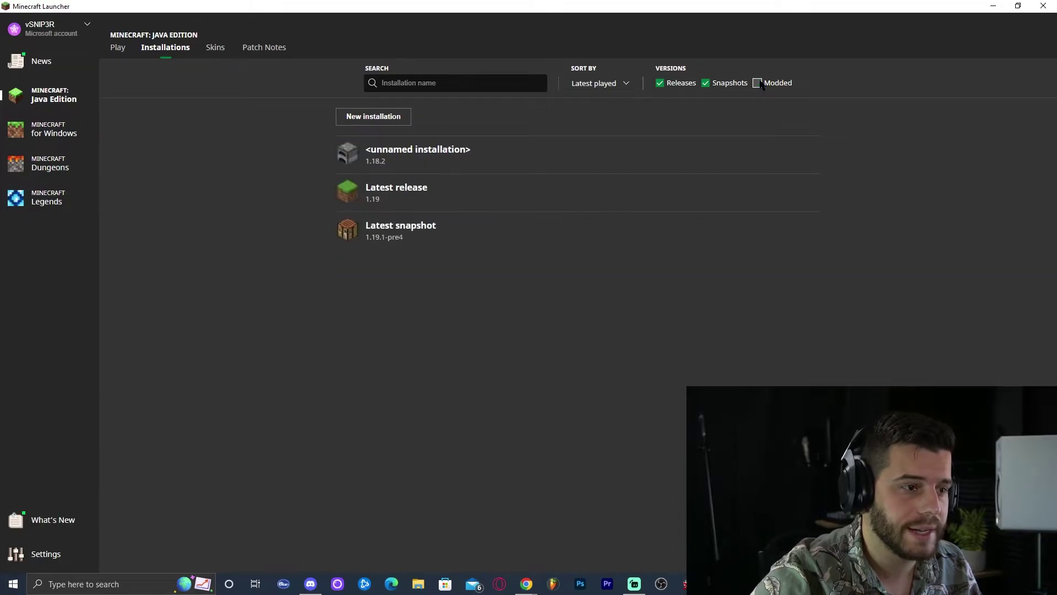
pyautogui.click(757, 82)
pyautogui.click(380, 116)
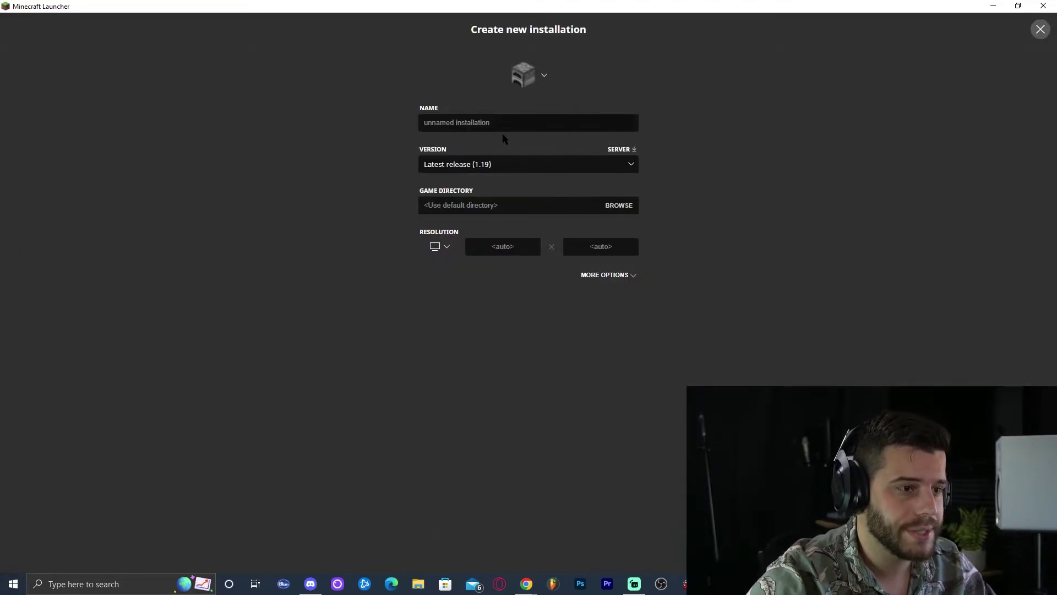
pyautogui.click(506, 164)
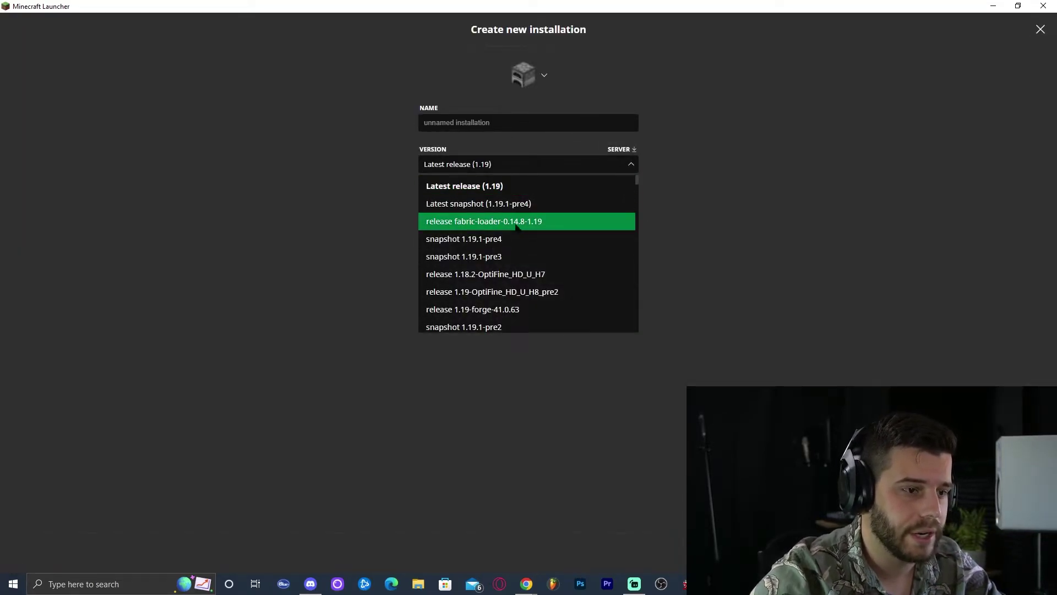
pyautogui.click(477, 221)
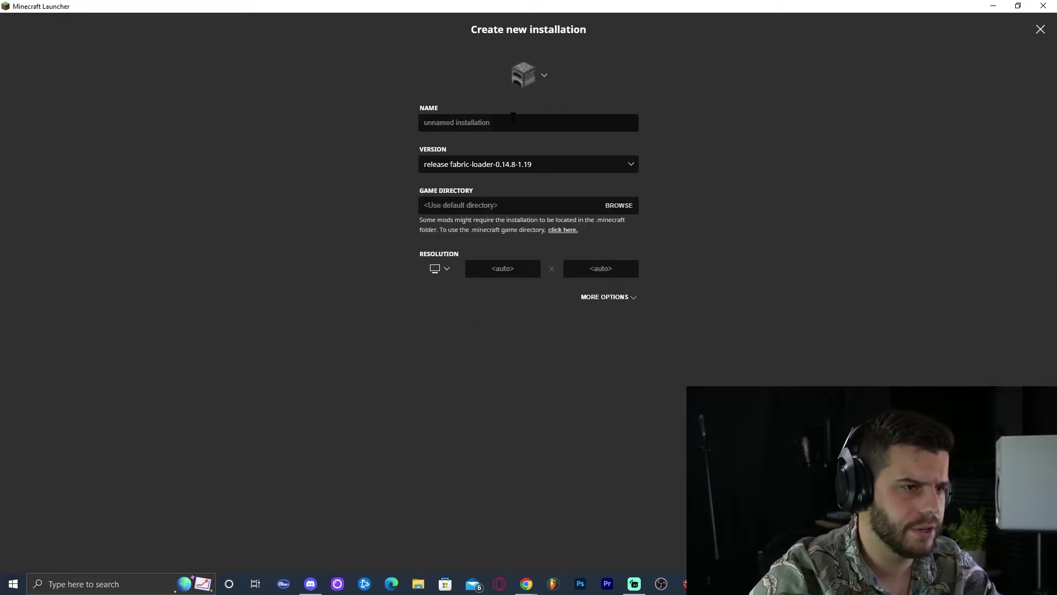
# - Open the fabric-loader-1.19 installation's .minecraft game folder from the Installations list
pyautogui.moveTo(774, 6)
pyautogui.mouseDown()
pyautogui.moveTo(465, 3)
pyautogui.moveTo(493, 28)
pyautogui.moveTo(411, 5)
pyautogui.moveTo(767, 5)
pyautogui.mouseUp()
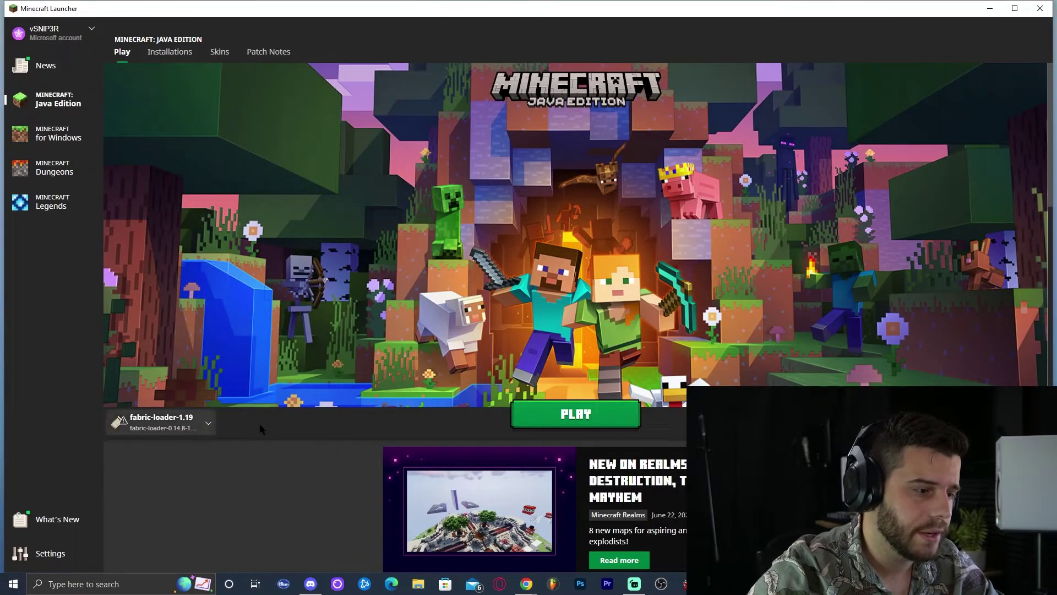
pyautogui.click(179, 51)
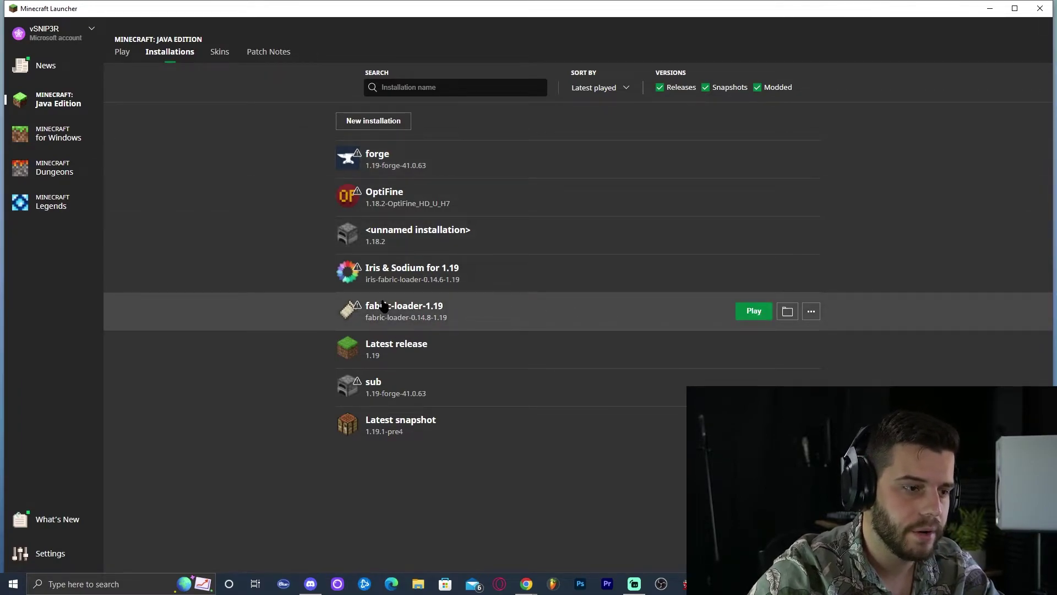
pyautogui.click(787, 311)
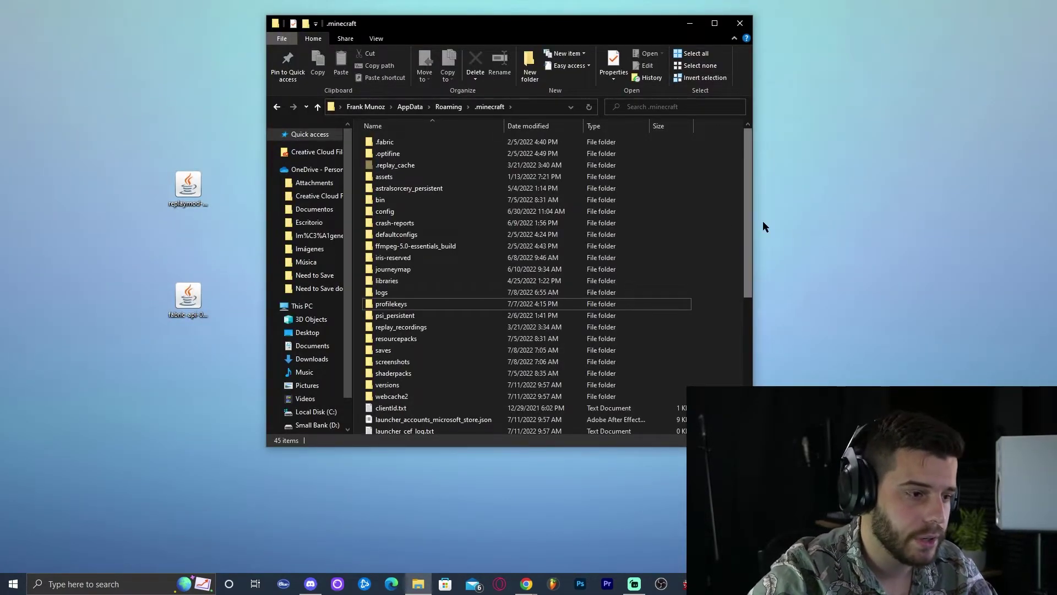
# - Create a new folder named 'mods' inside .minecraft and open it
pyautogui.rightClick(717, 228)
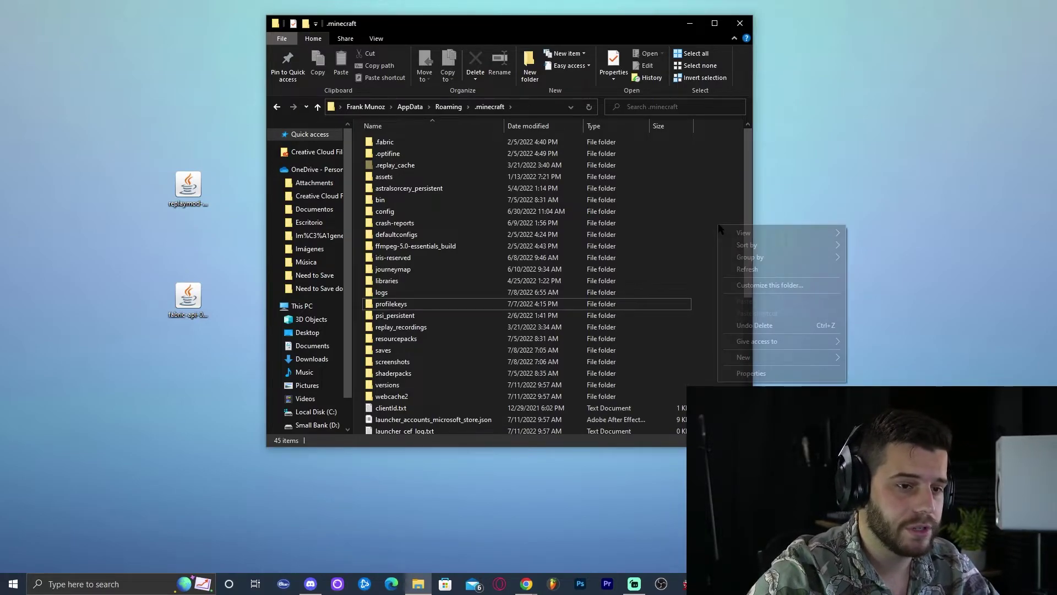
pyautogui.moveTo(634, 25); pyautogui.dragTo(435, 12)
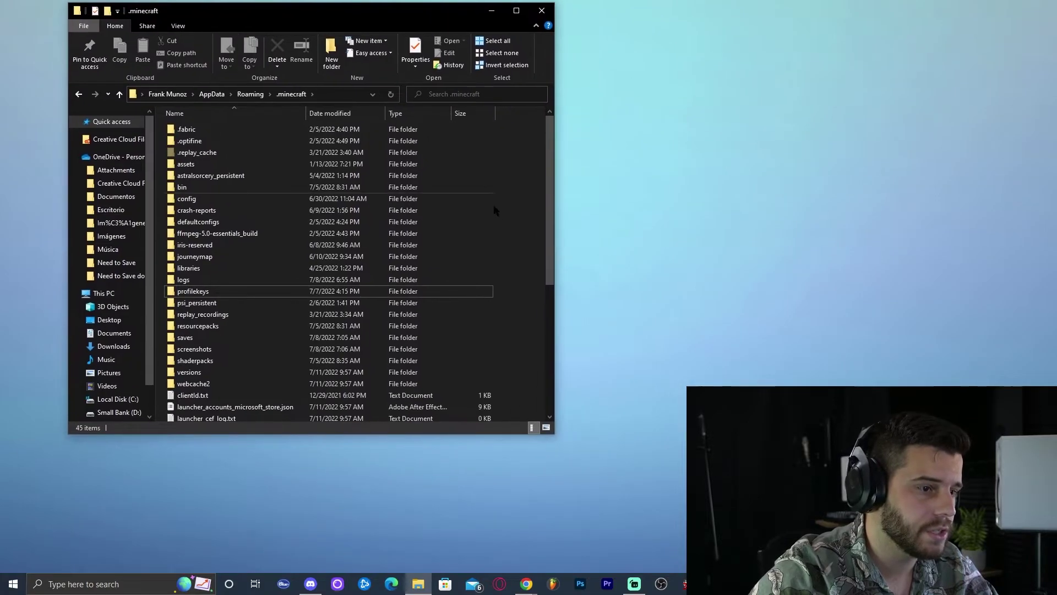
pyautogui.rightClick(531, 192)
pyautogui.moveTo(649, 329)
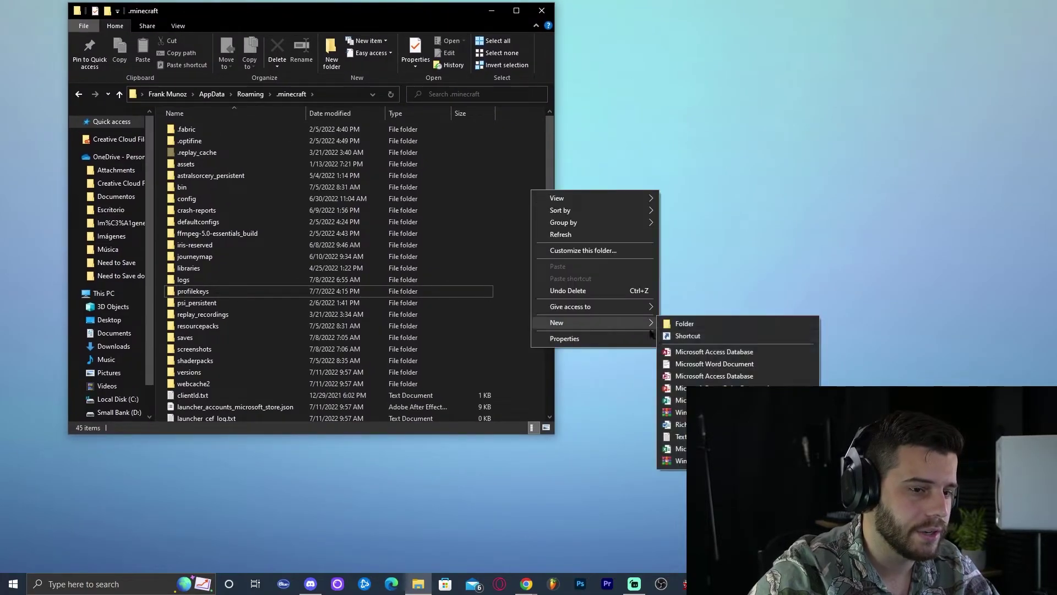
pyautogui.click(721, 325)
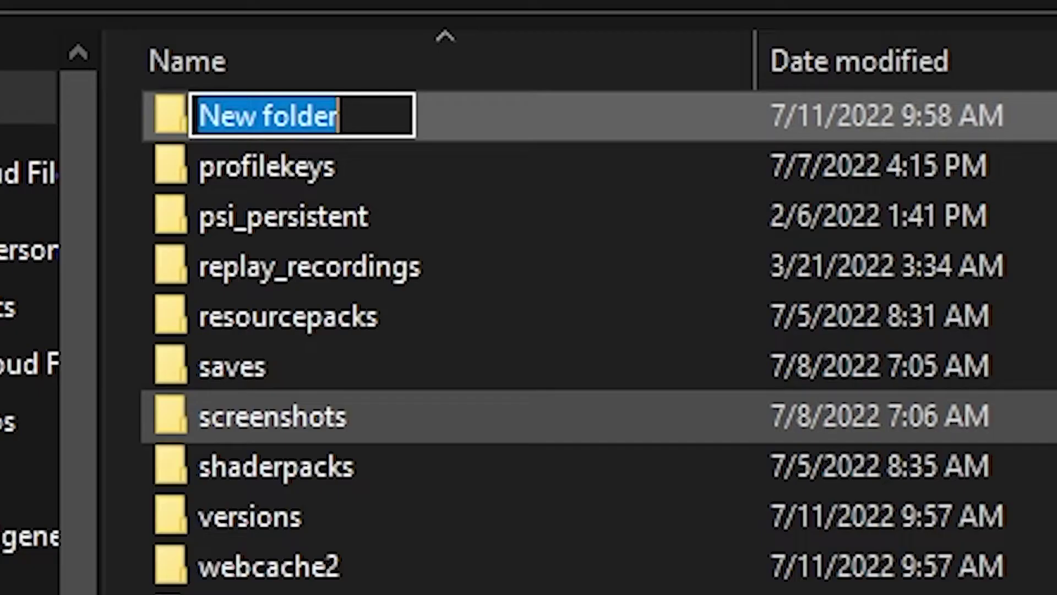
pyautogui.write('mods')
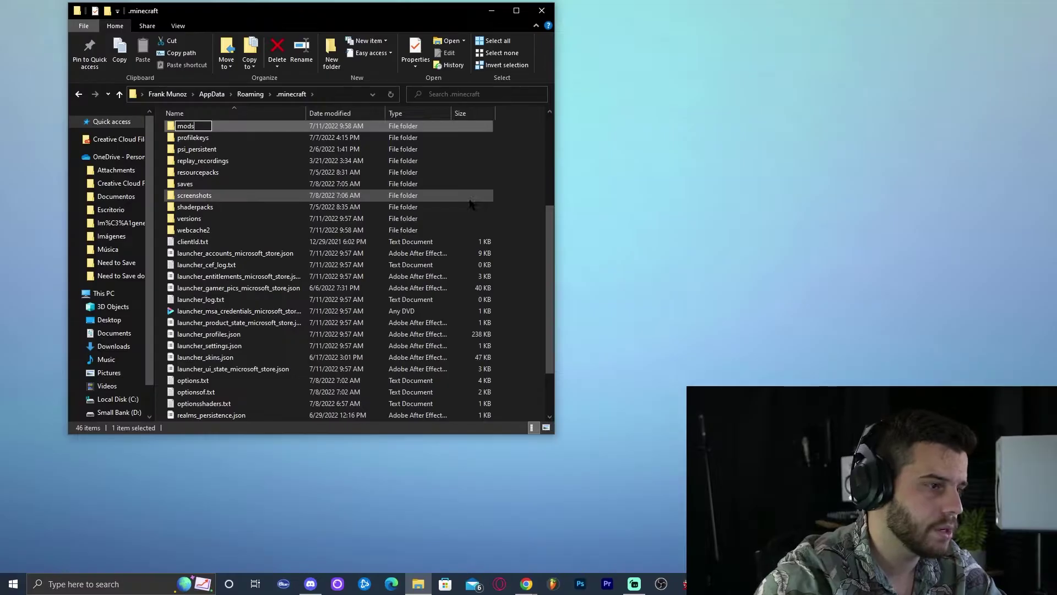
pyautogui.press('Return')
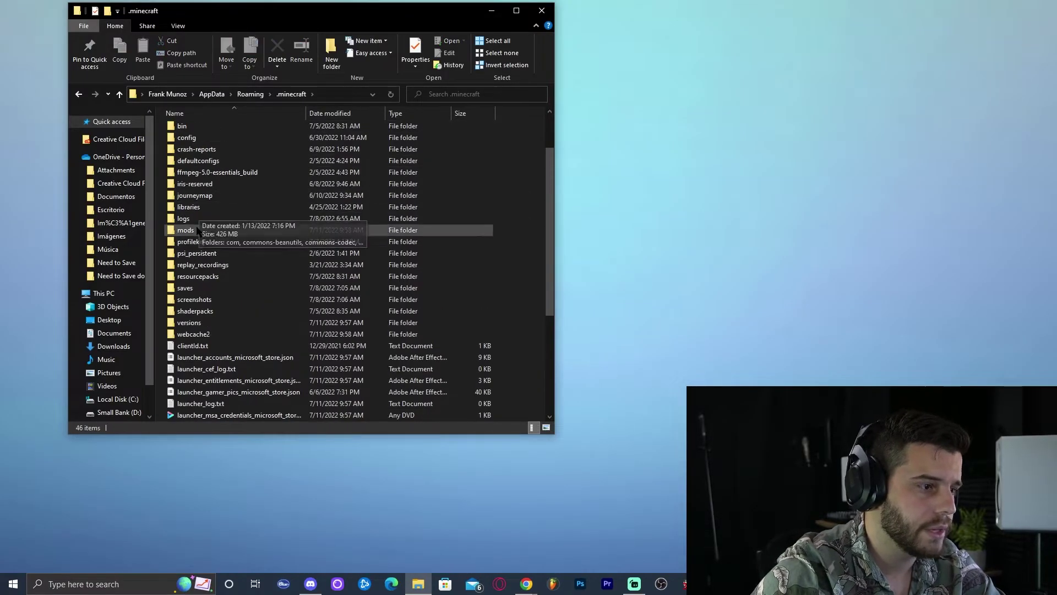
pyautogui.doubleClick(187, 230)
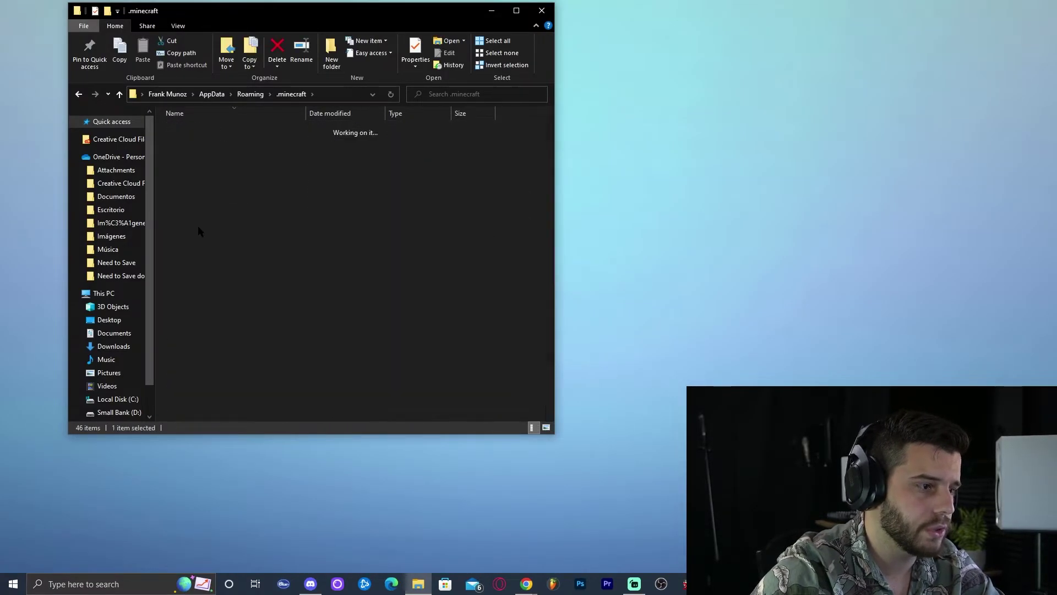
# - Move replaymod-1.19-2.6.6.jar and fabric-api-0.57.0+1.19.jar from the desktop into mods, then close Explorer
pyautogui.moveTo(309, 10); pyautogui.dragTo(499, 40)
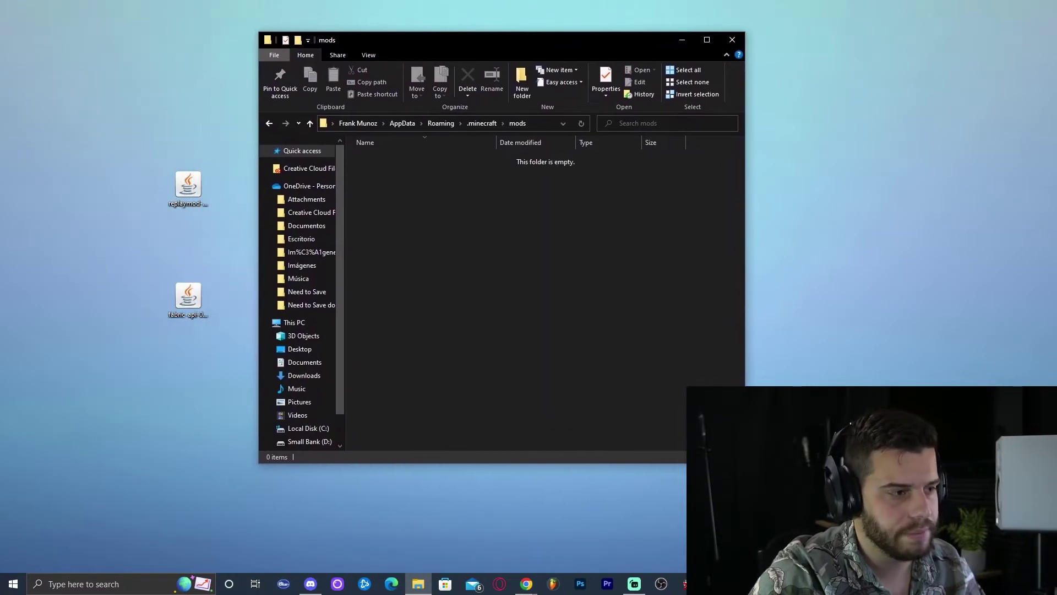
pyautogui.rightClick(448, 223)
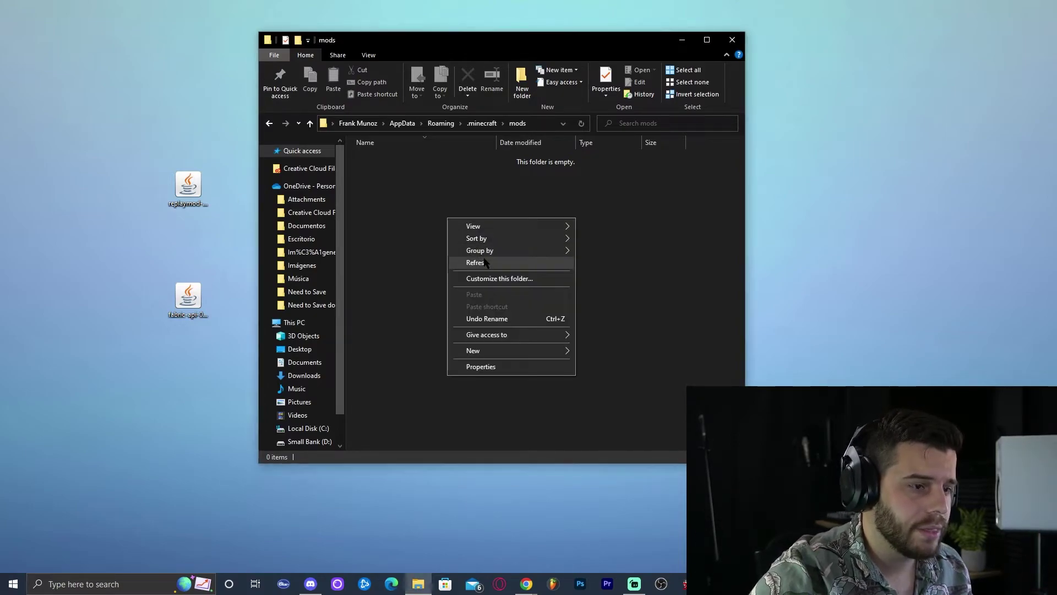
pyautogui.click(180, 114)
pyautogui.moveTo(142, 123); pyautogui.dragTo(213, 387)
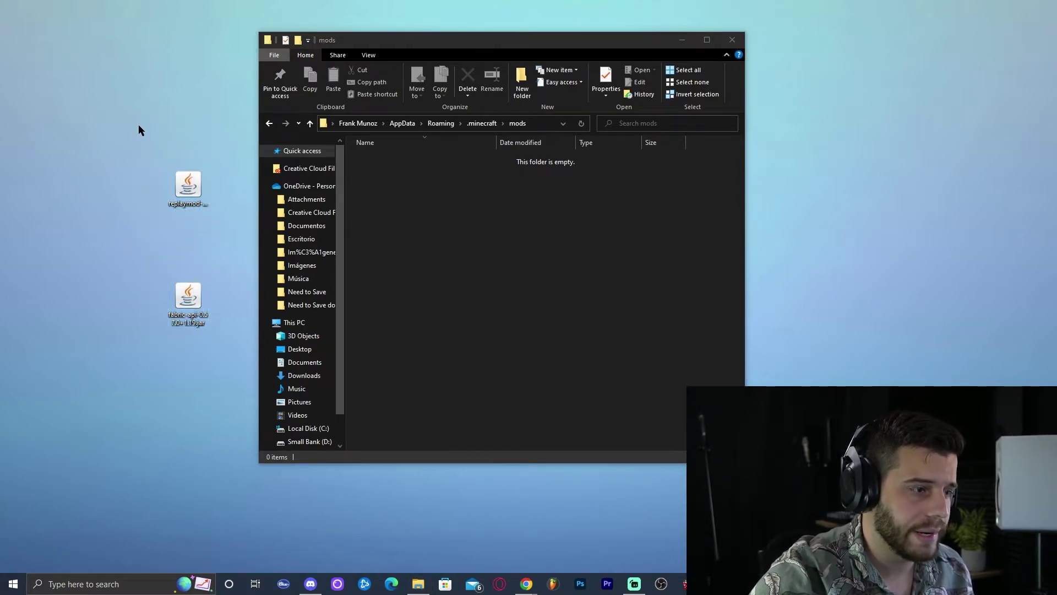
pyautogui.moveTo(139, 126); pyautogui.dragTo(217, 344)
pyautogui.moveTo(188, 191); pyautogui.dragTo(487, 192)
pyautogui.click(503, 240)
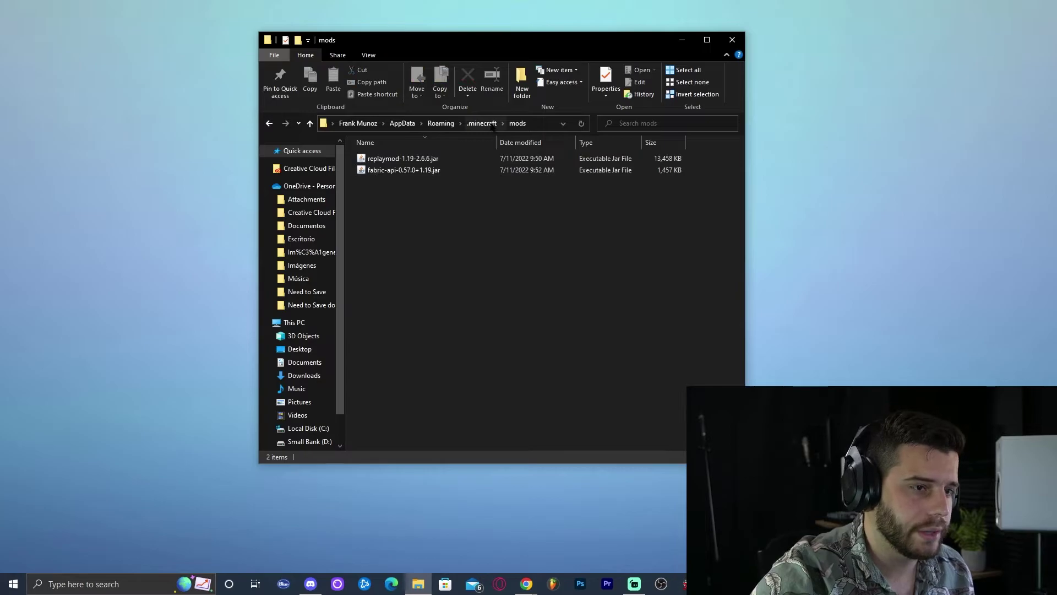
pyautogui.click(731, 40)
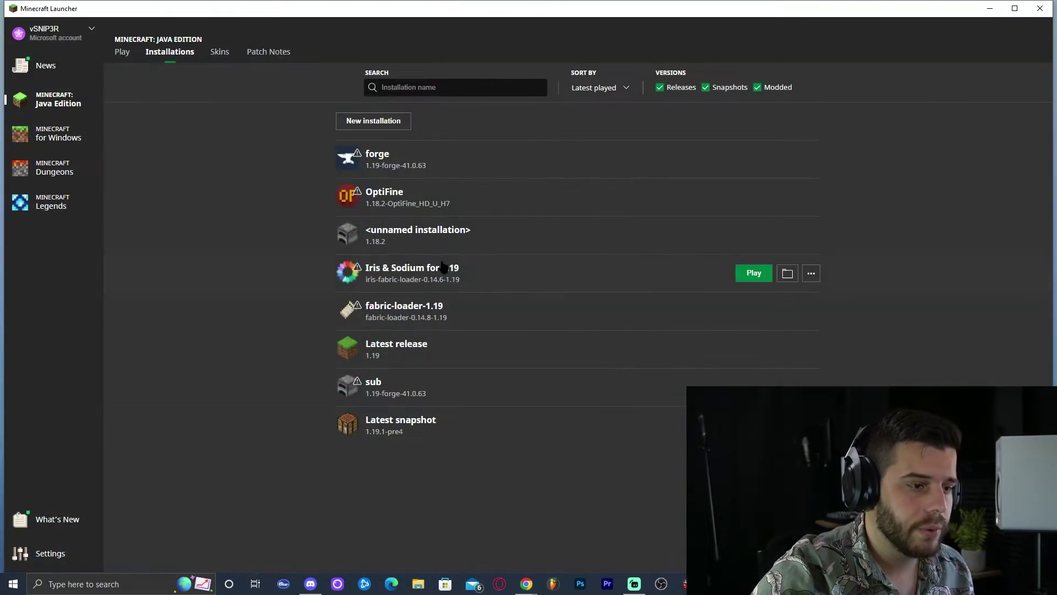